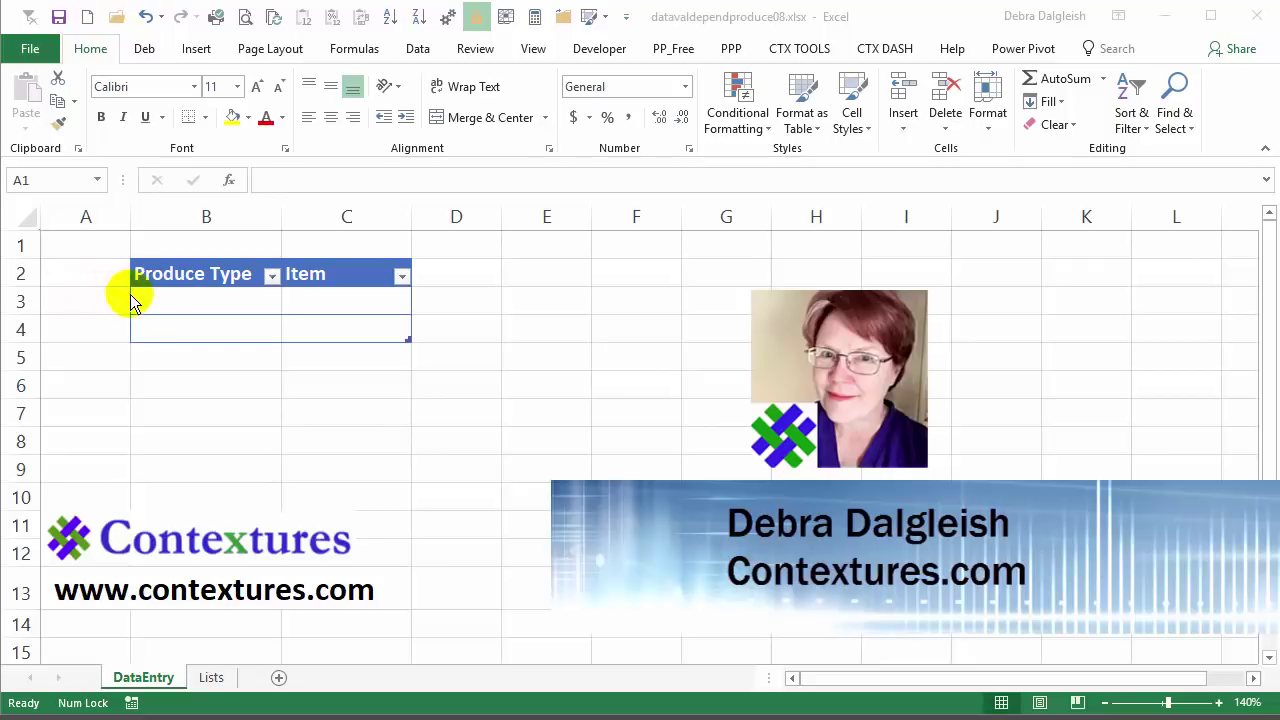
Step: Choose Vegetable as the produce type in B3 and Lettuce as its item in C3
click(205, 303)
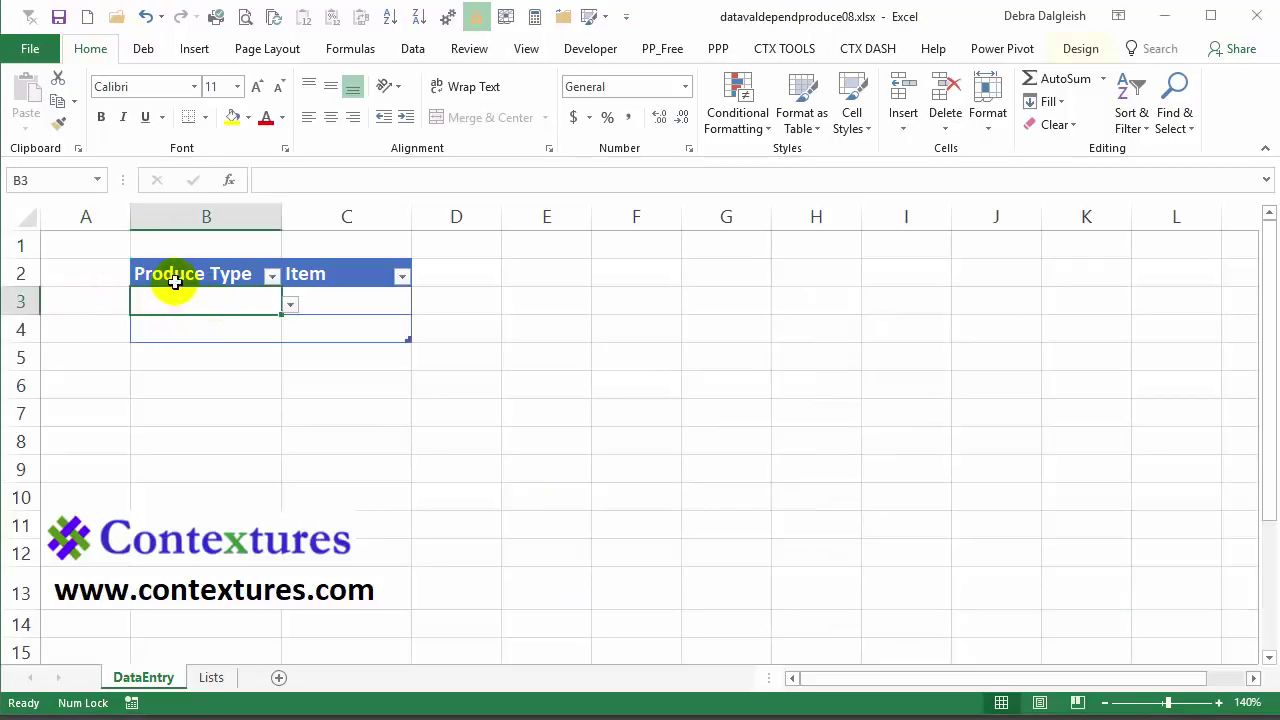
click(290, 304)
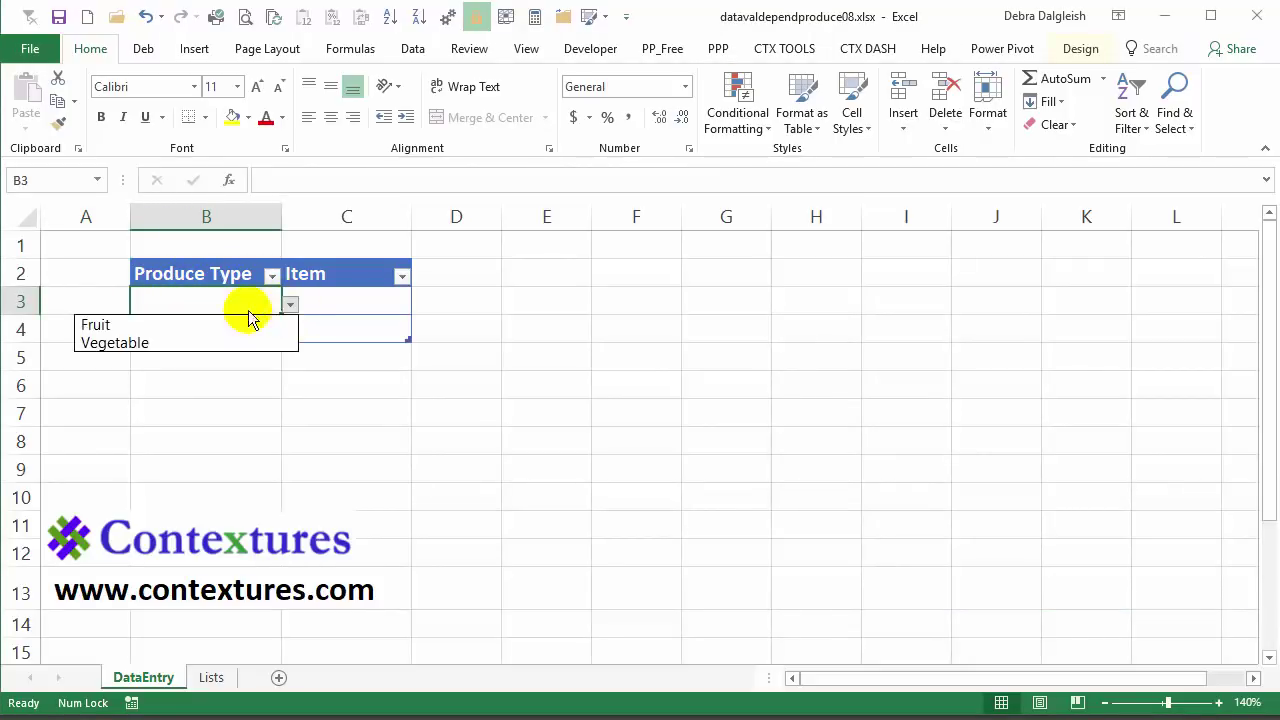
click(205, 341)
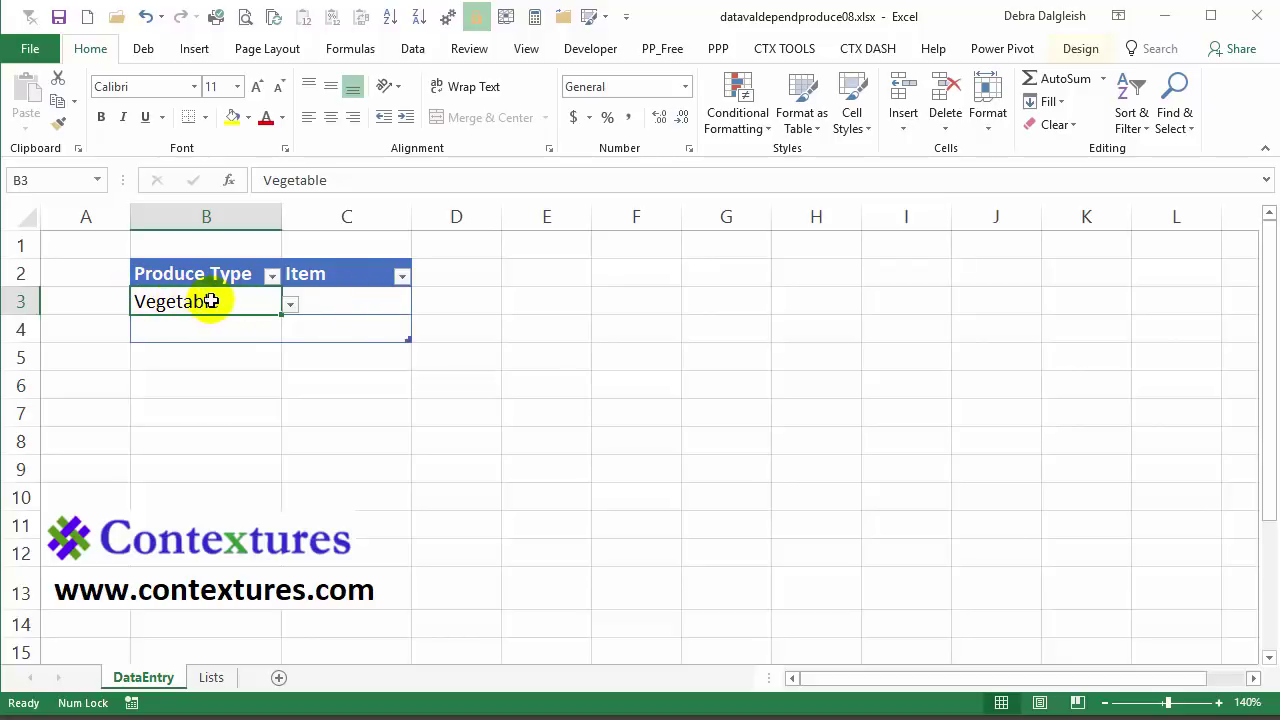
click(326, 300)
click(429, 307)
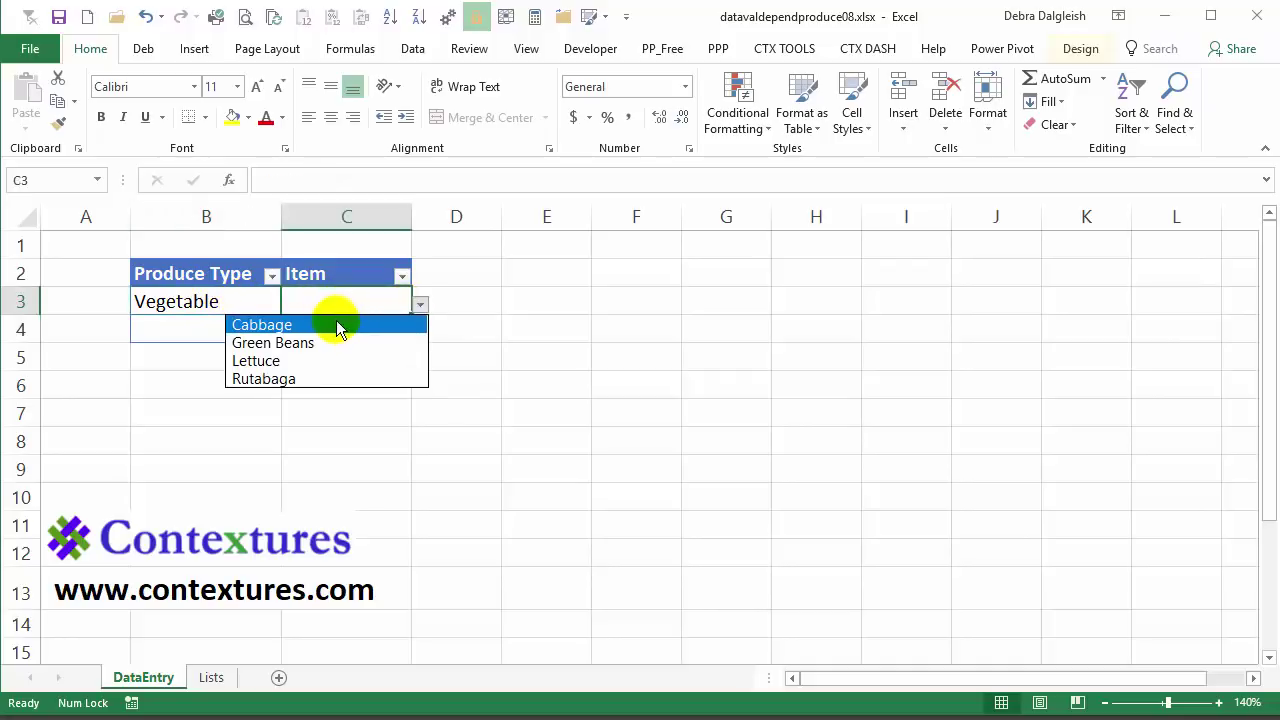
key(Escape)
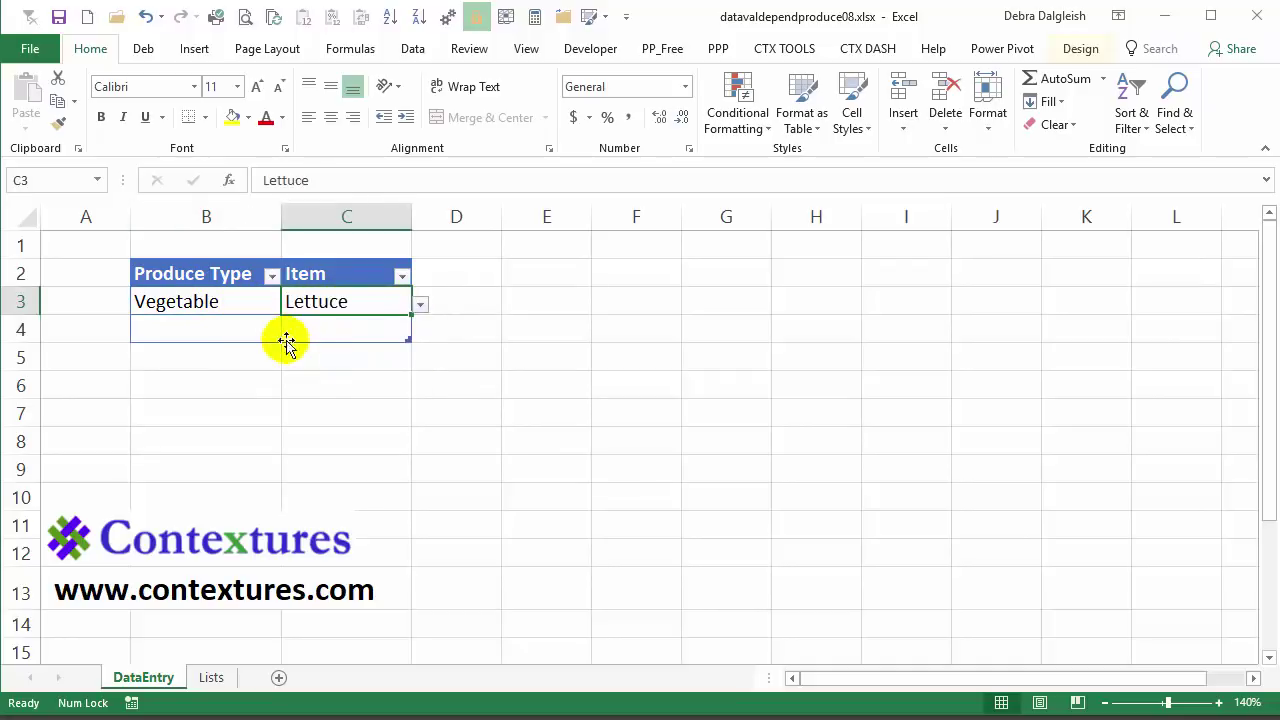
Step: Choose Fruit as the produce type in B4 and Lemon as its item in C4
click(203, 327)
click(291, 333)
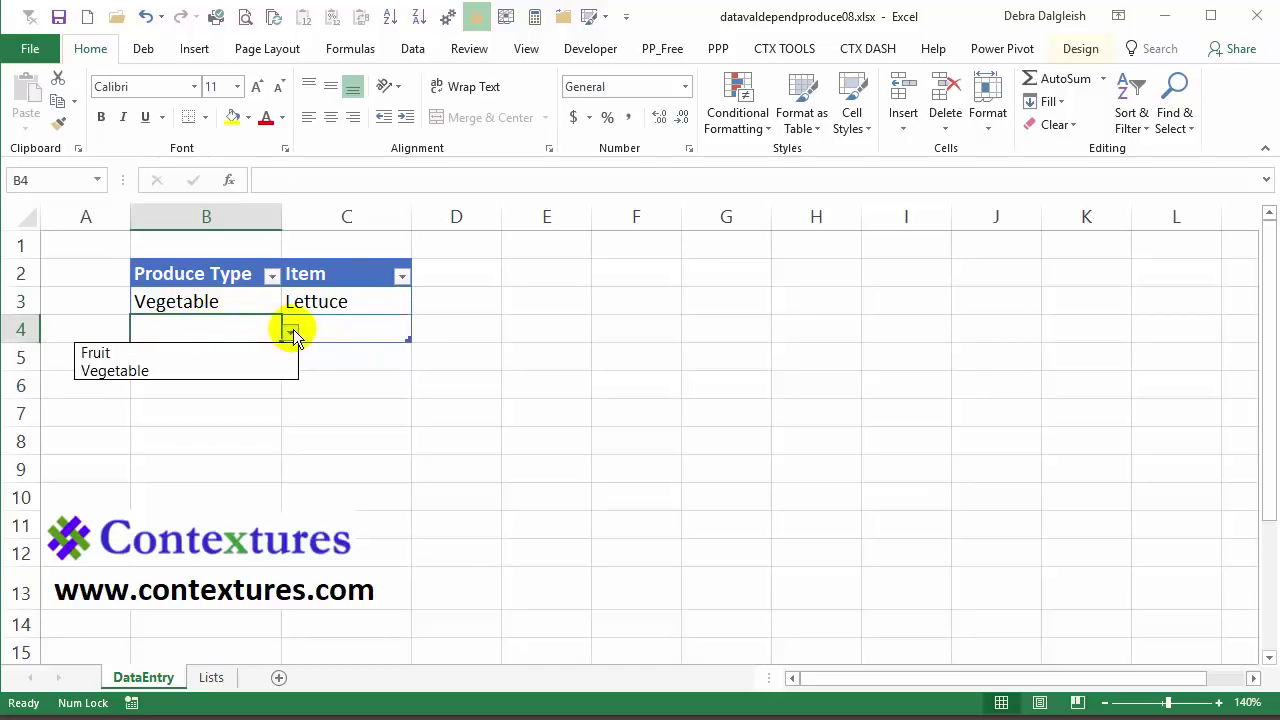
click(194, 350)
click(408, 330)
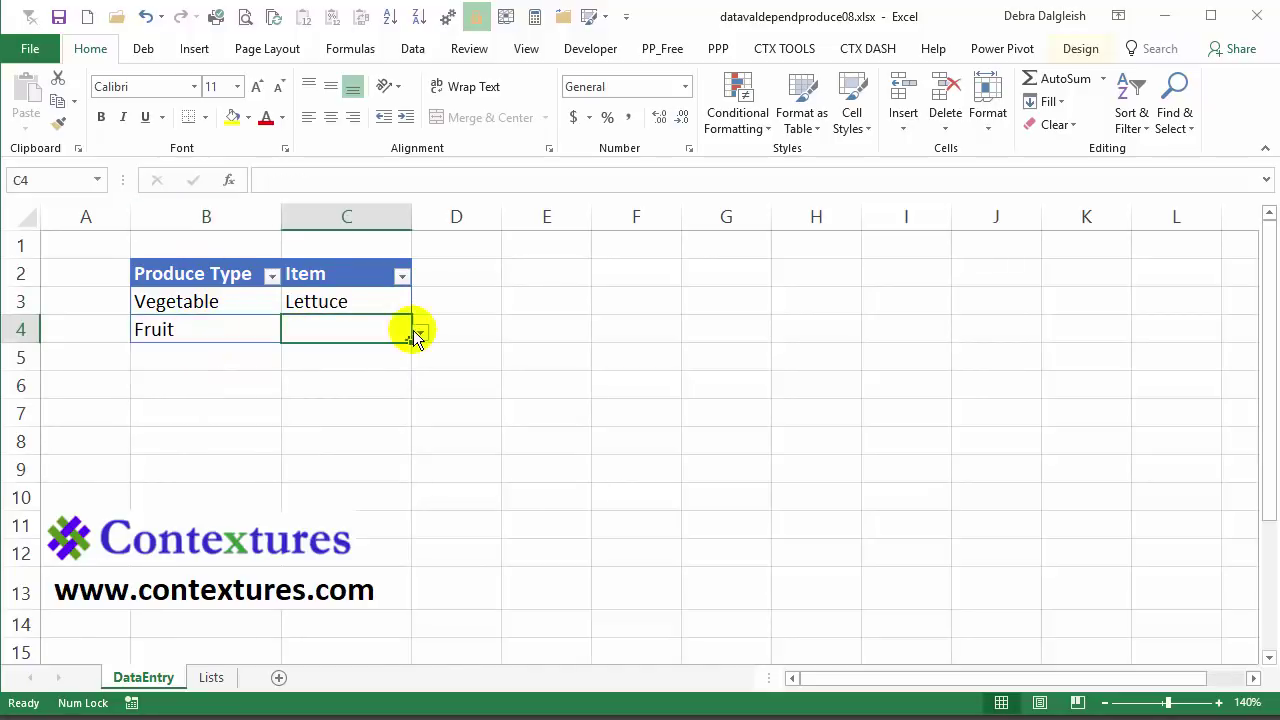
click(419, 331)
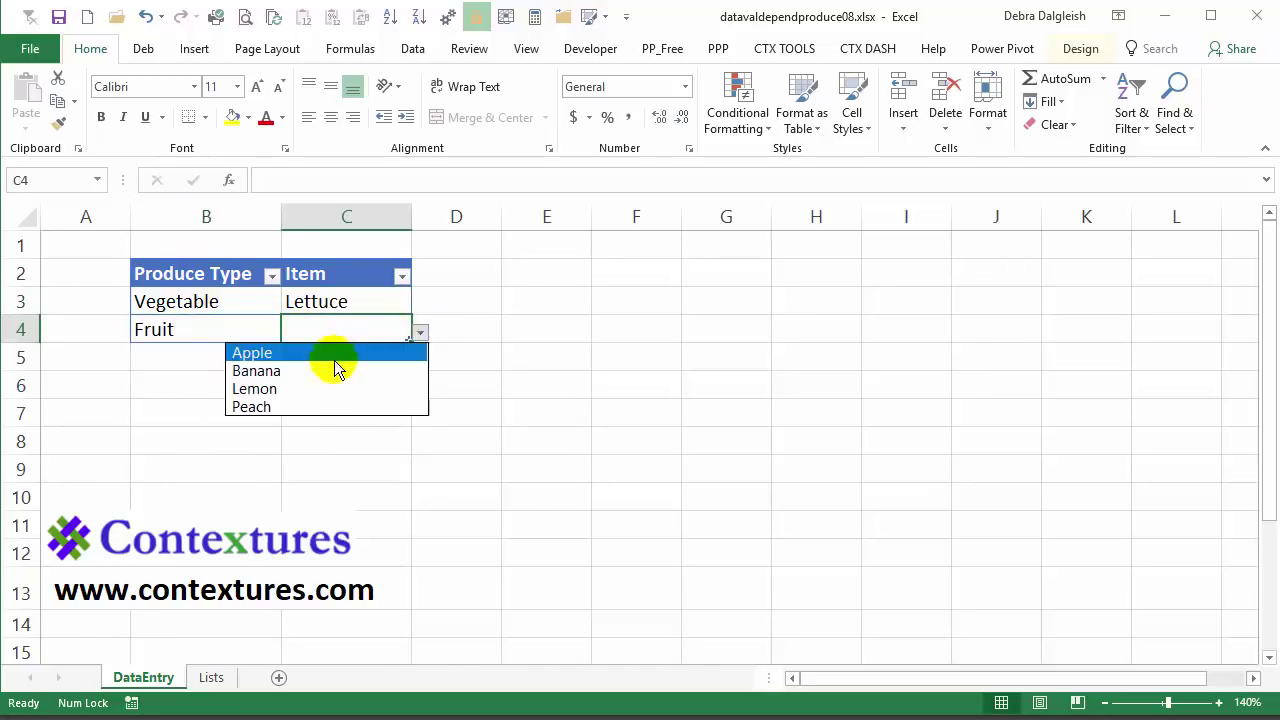
click(326, 386)
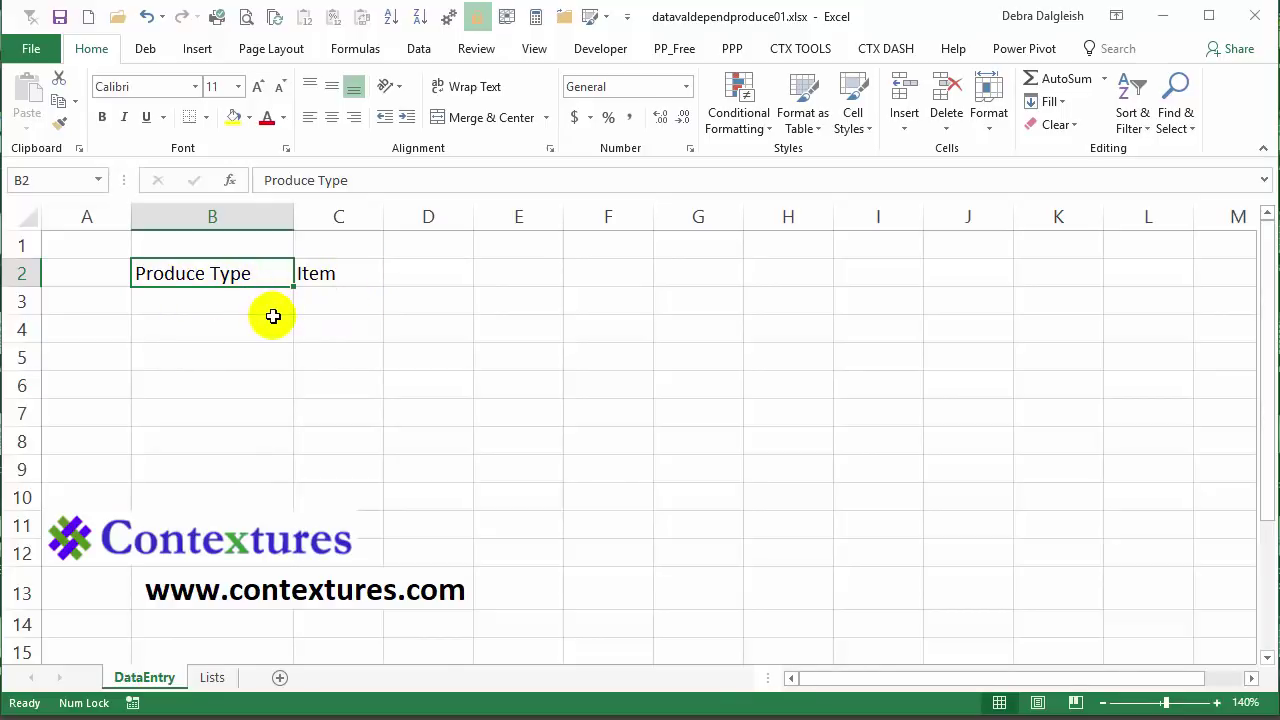
Step: On the Lists sheet, format the Produce List in B2:B4 as a table with headers, using the light orange style with a solid header
click(212, 677)
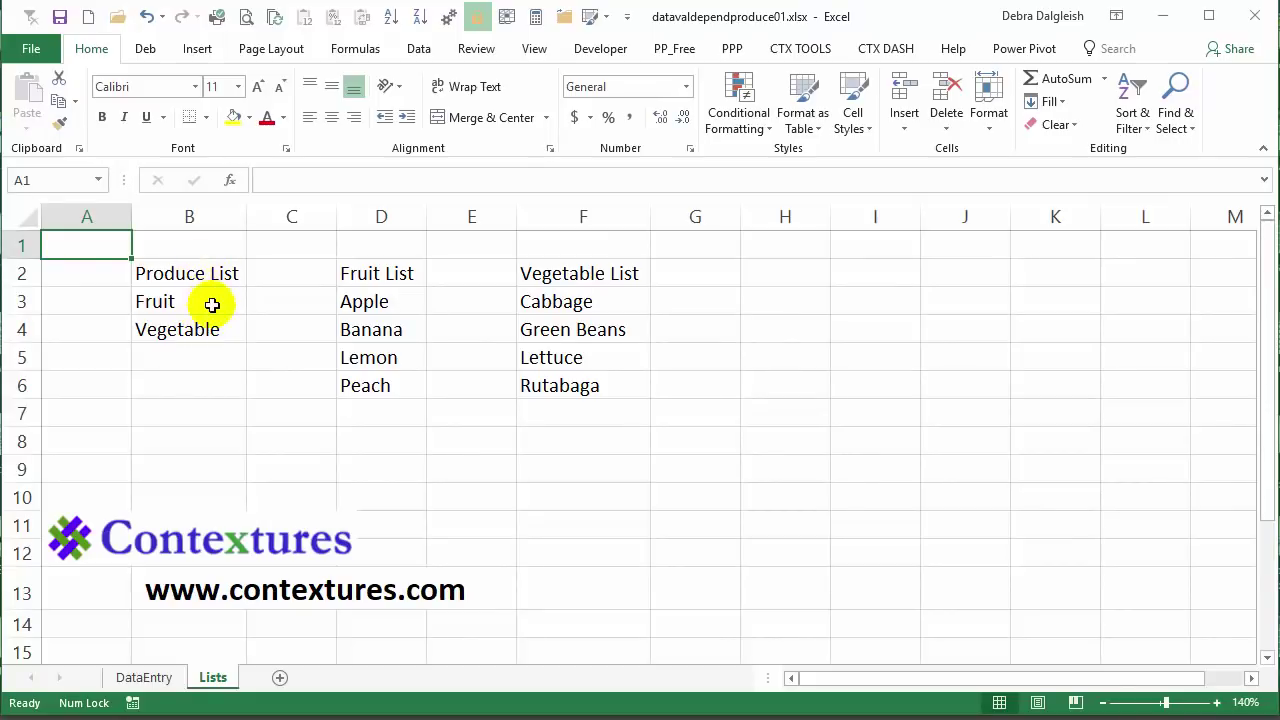
drag(219, 302, 203, 343)
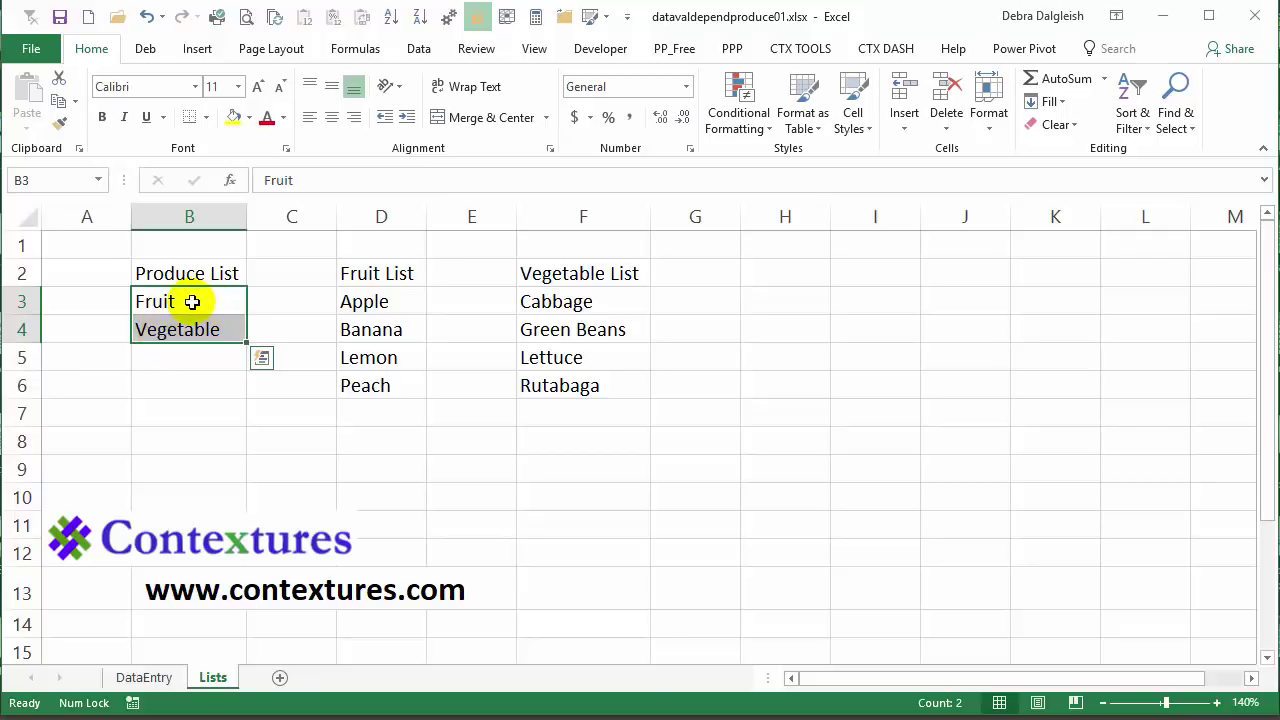
click(183, 329)
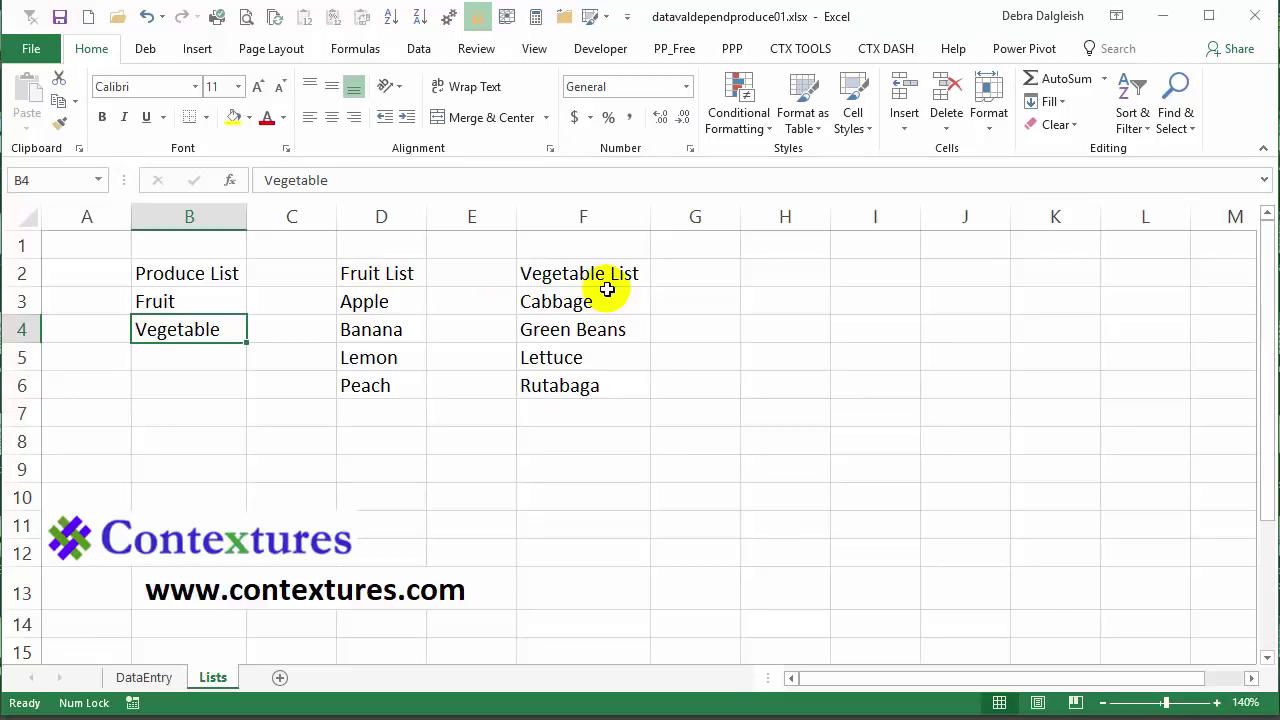
click(190, 273)
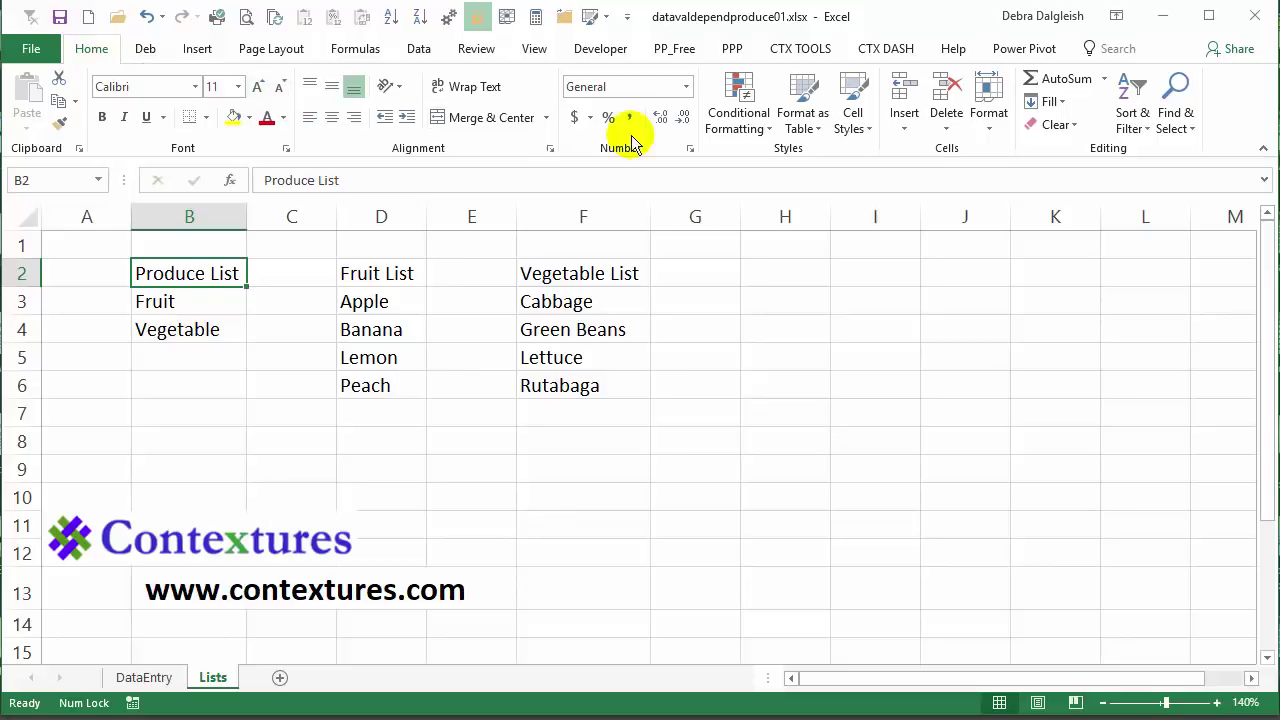
click(815, 128)
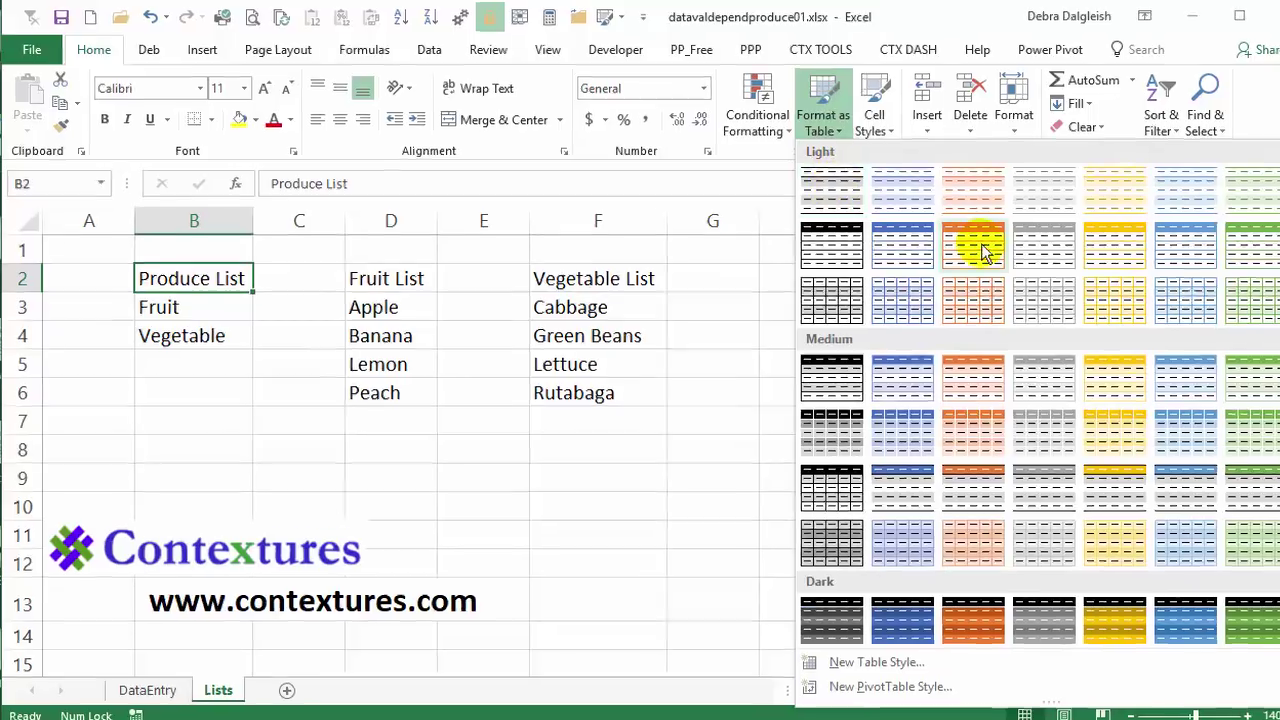
click(980, 250)
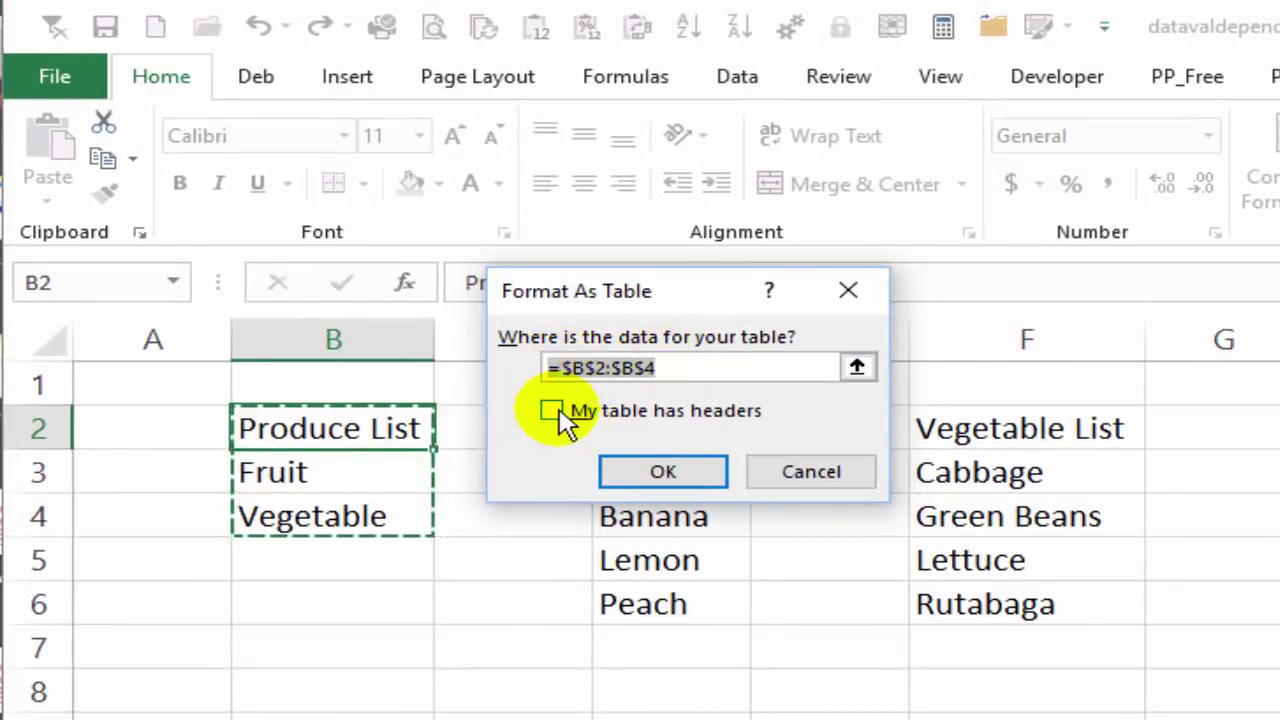
click(553, 411)
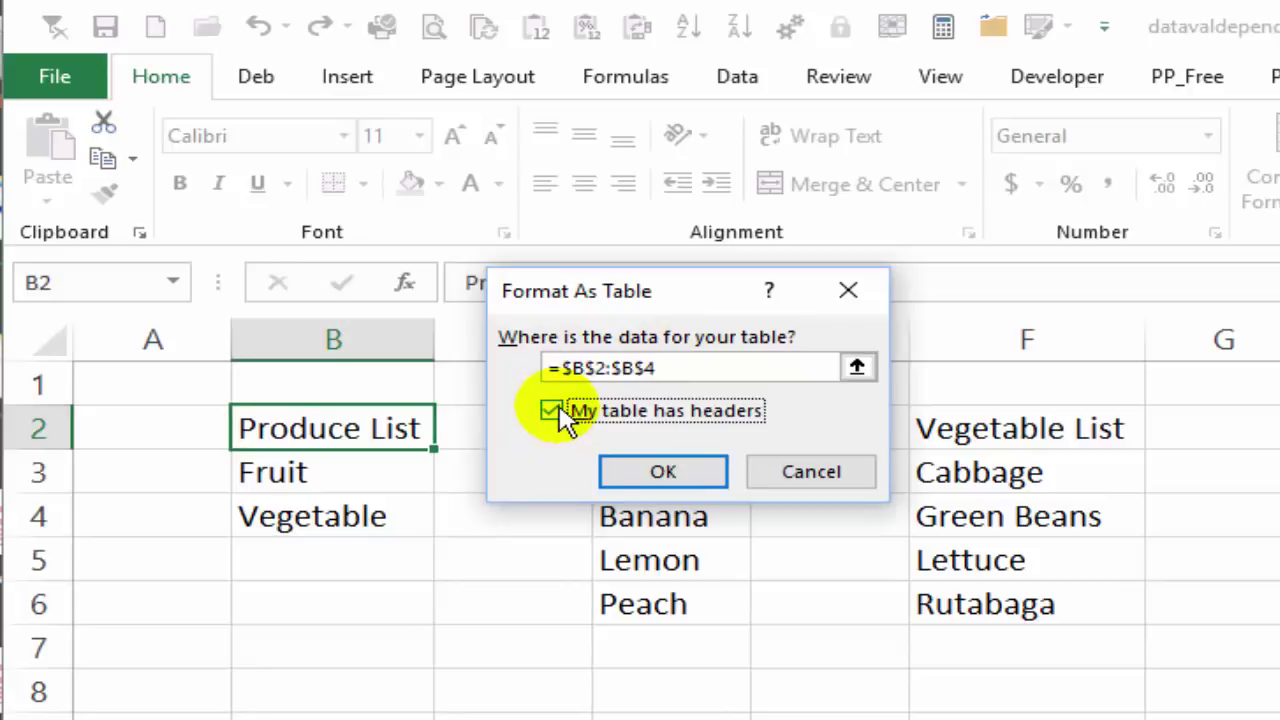
click(666, 471)
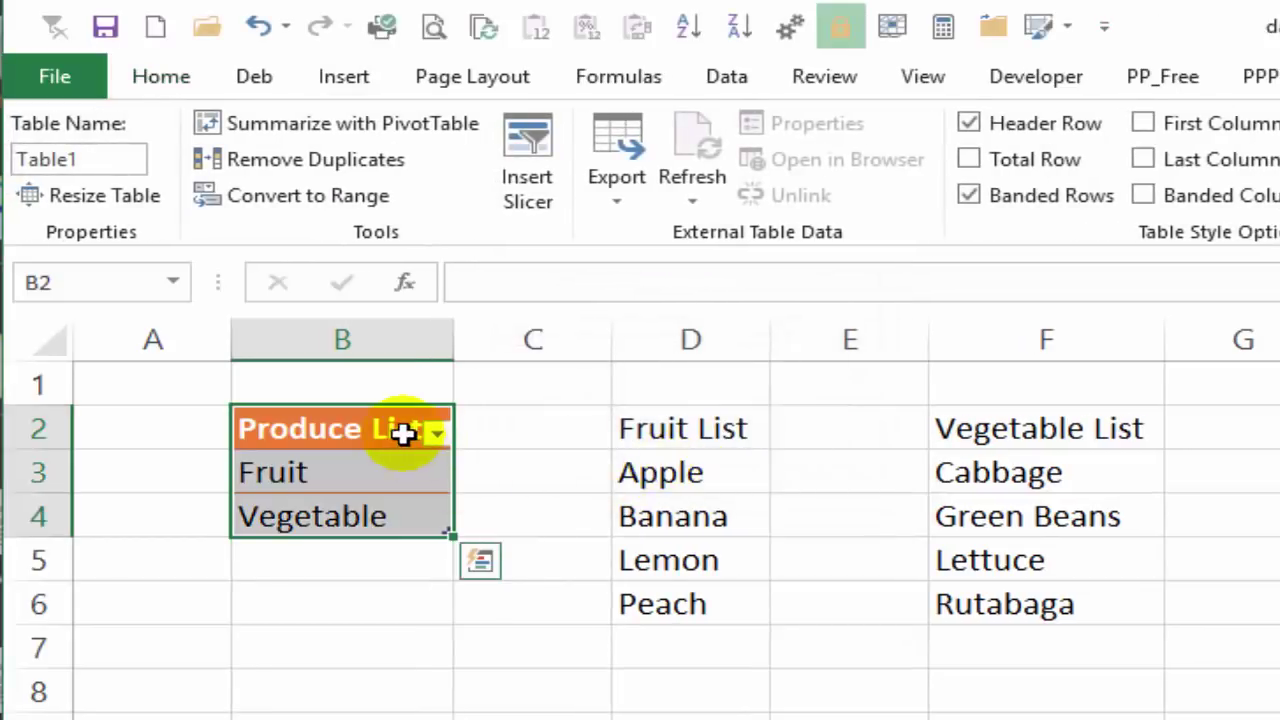
click(330, 476)
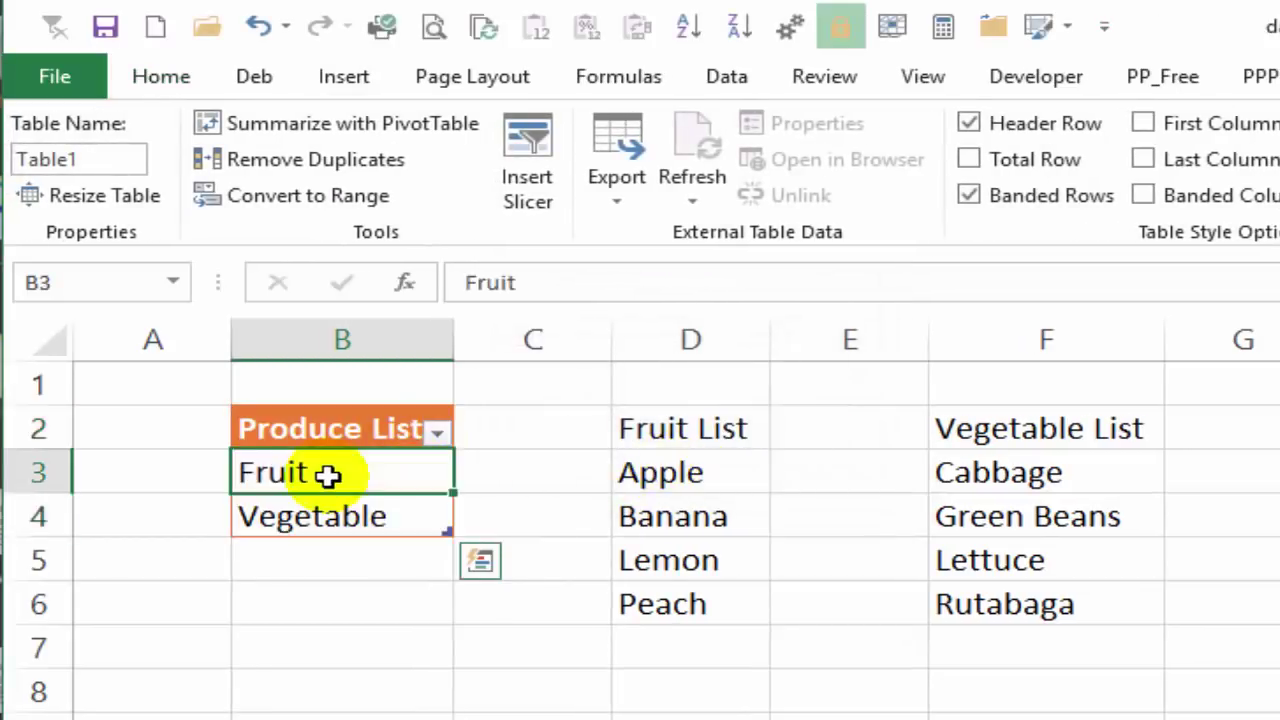
click(440, 432)
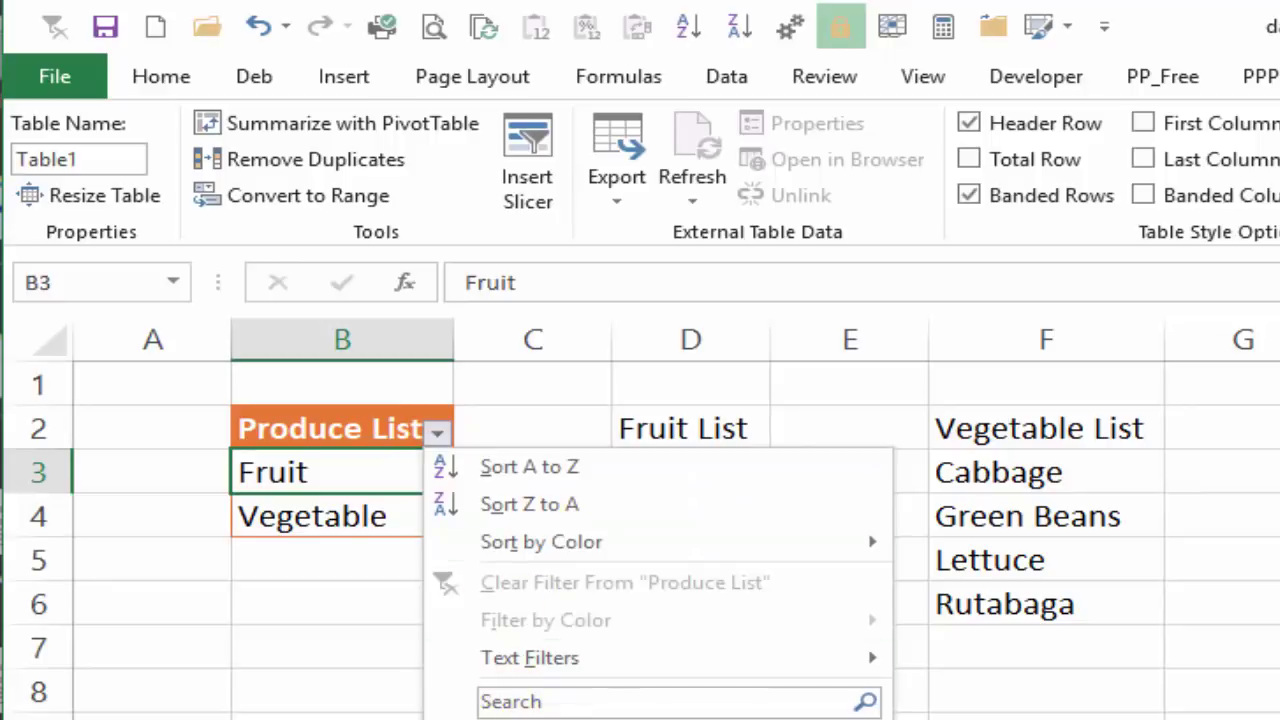
key(Escape)
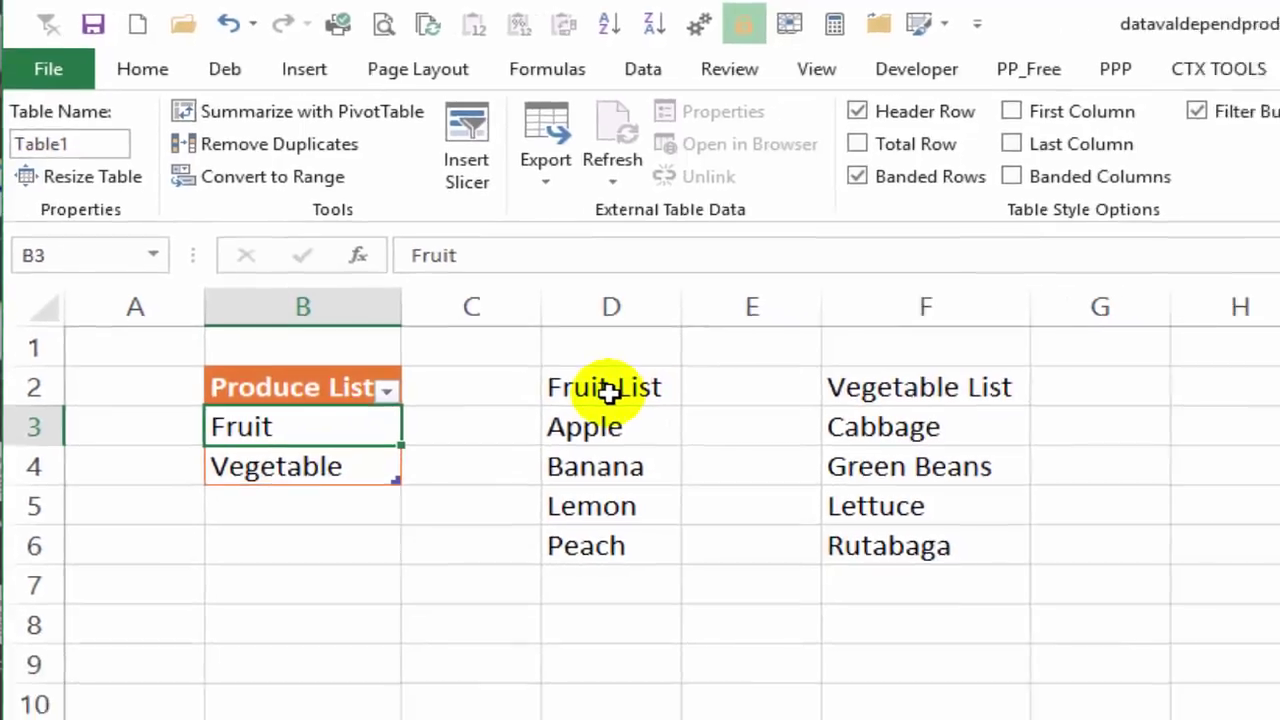
Step: Format the Fruit List in D2:D6 as a table with headers, using the light gold style with a solid header
click(608, 392)
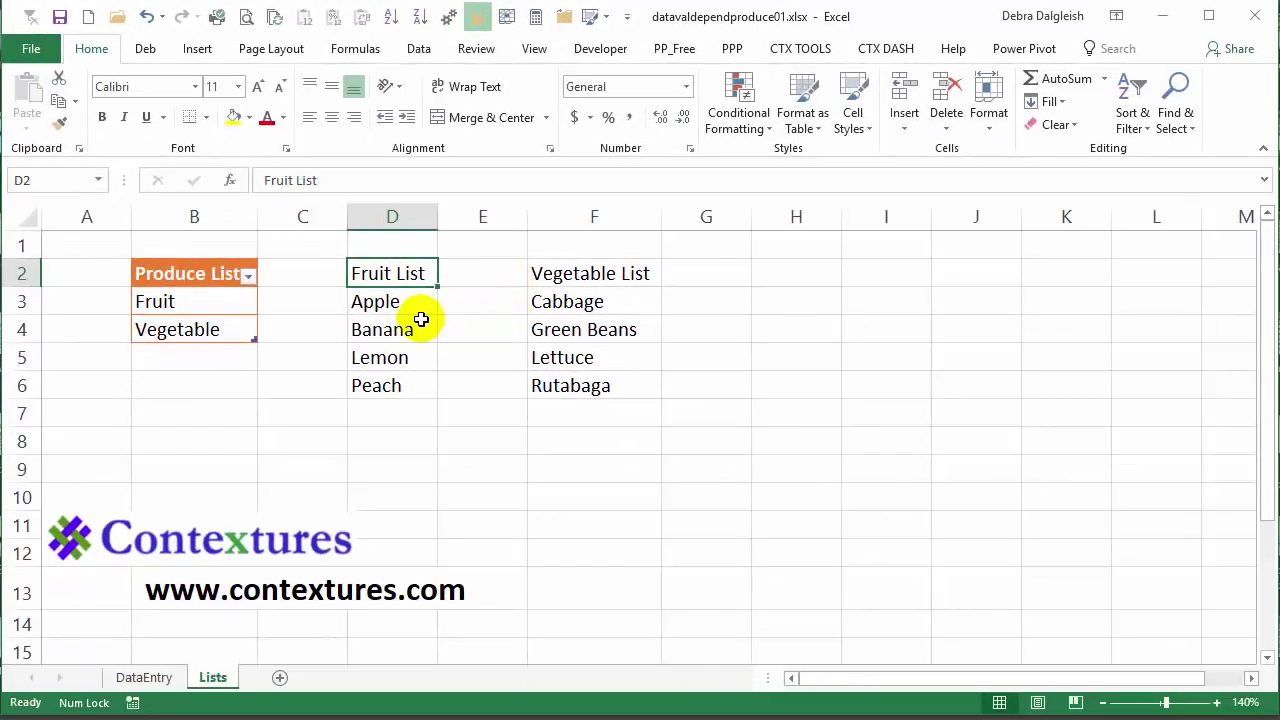
click(820, 128)
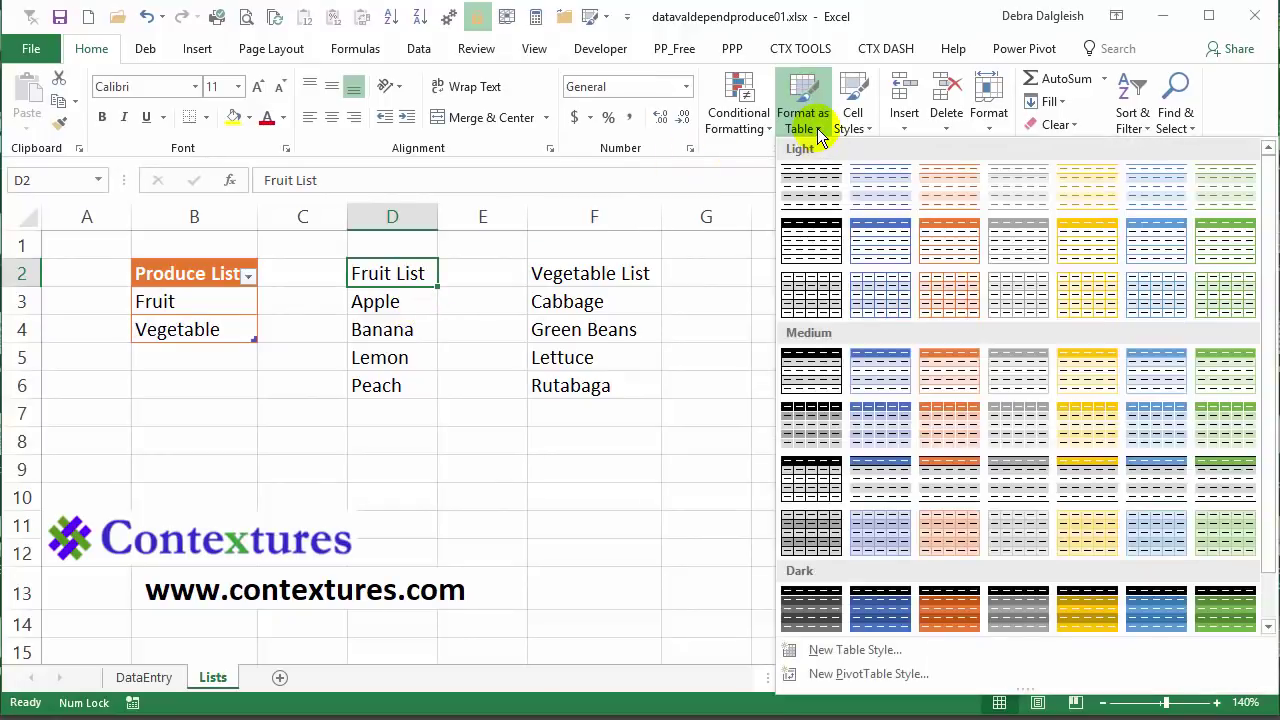
click(1090, 257)
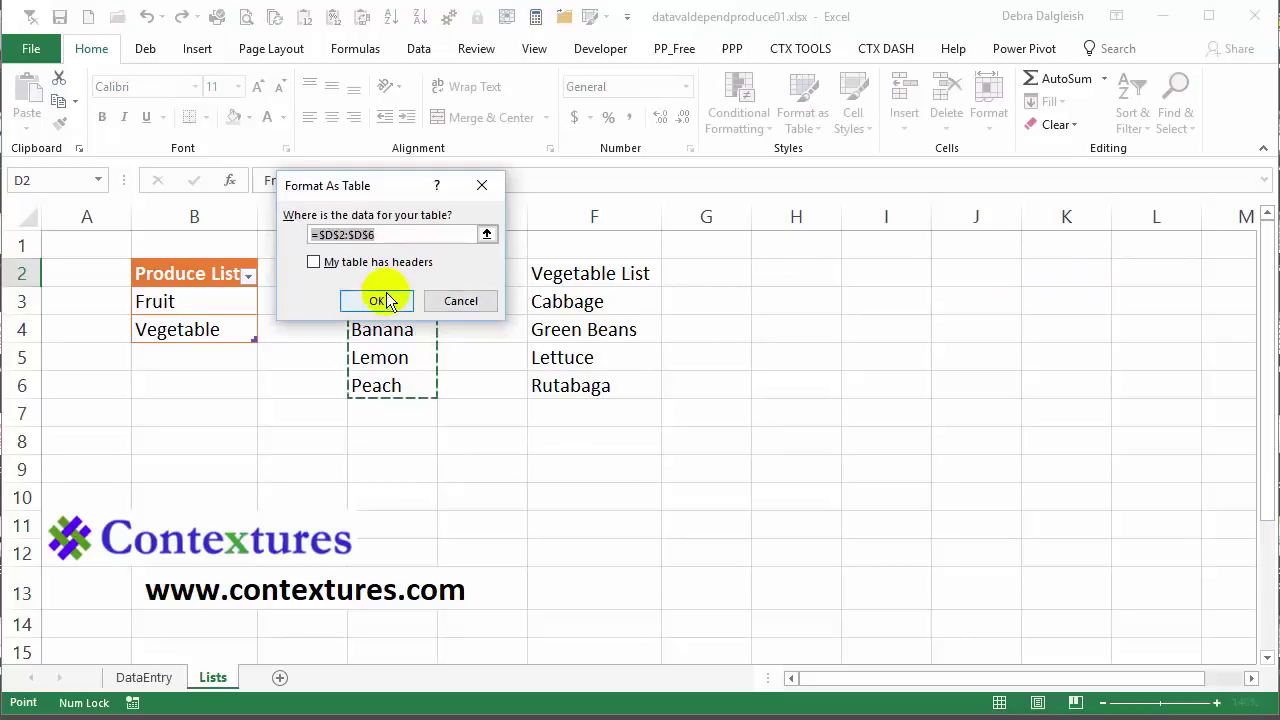
click(315, 263)
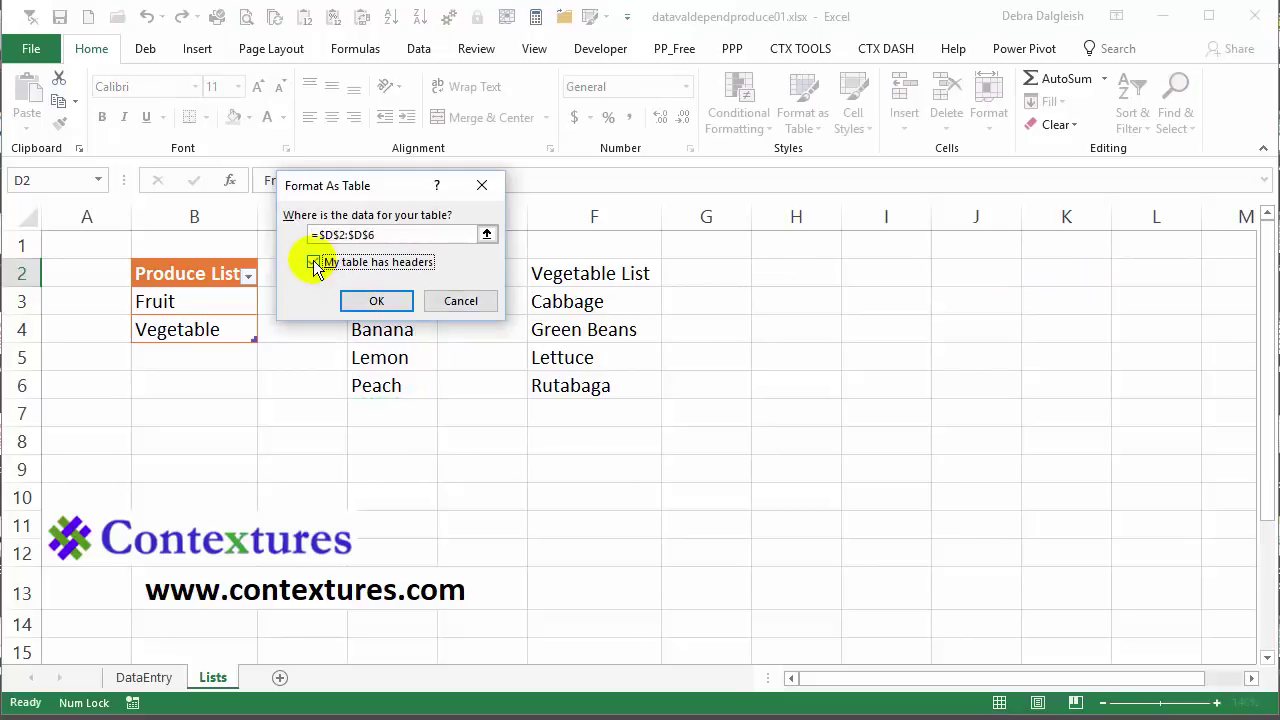
click(366, 302)
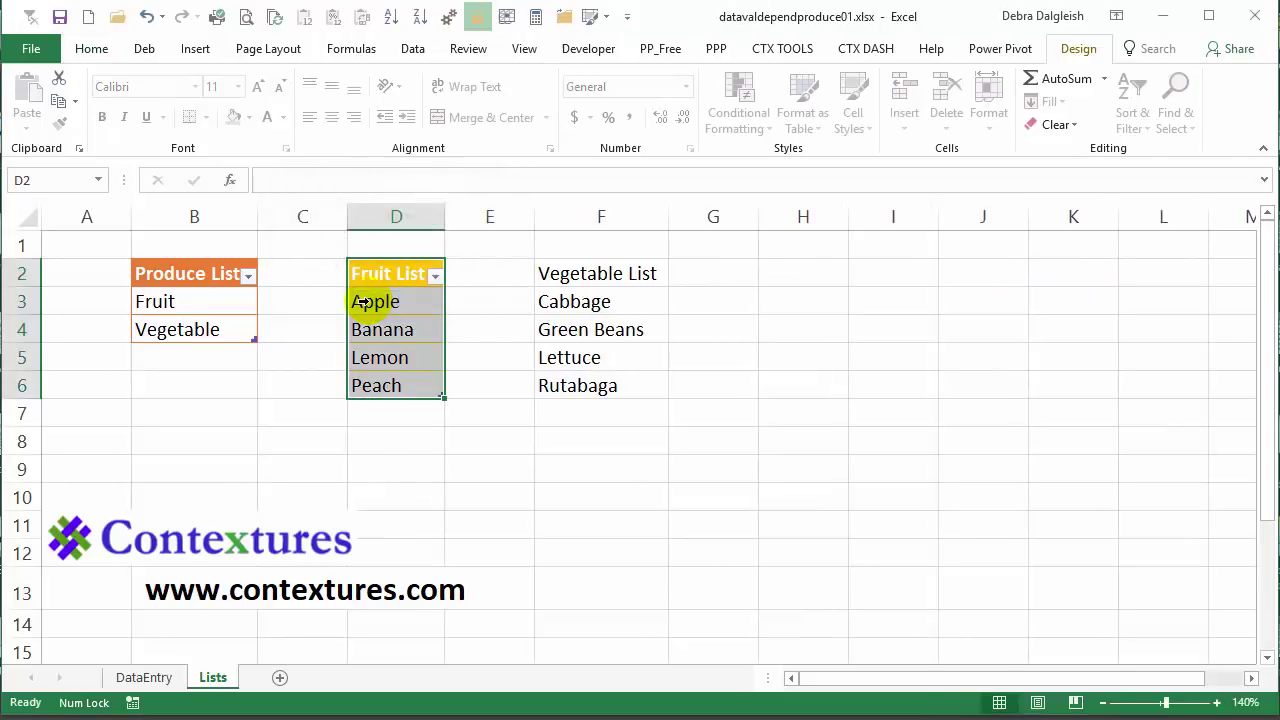
Step: Format the Vegetable List in F2:F6 as a table with headers, using the light green style with a solid header
click(572, 277)
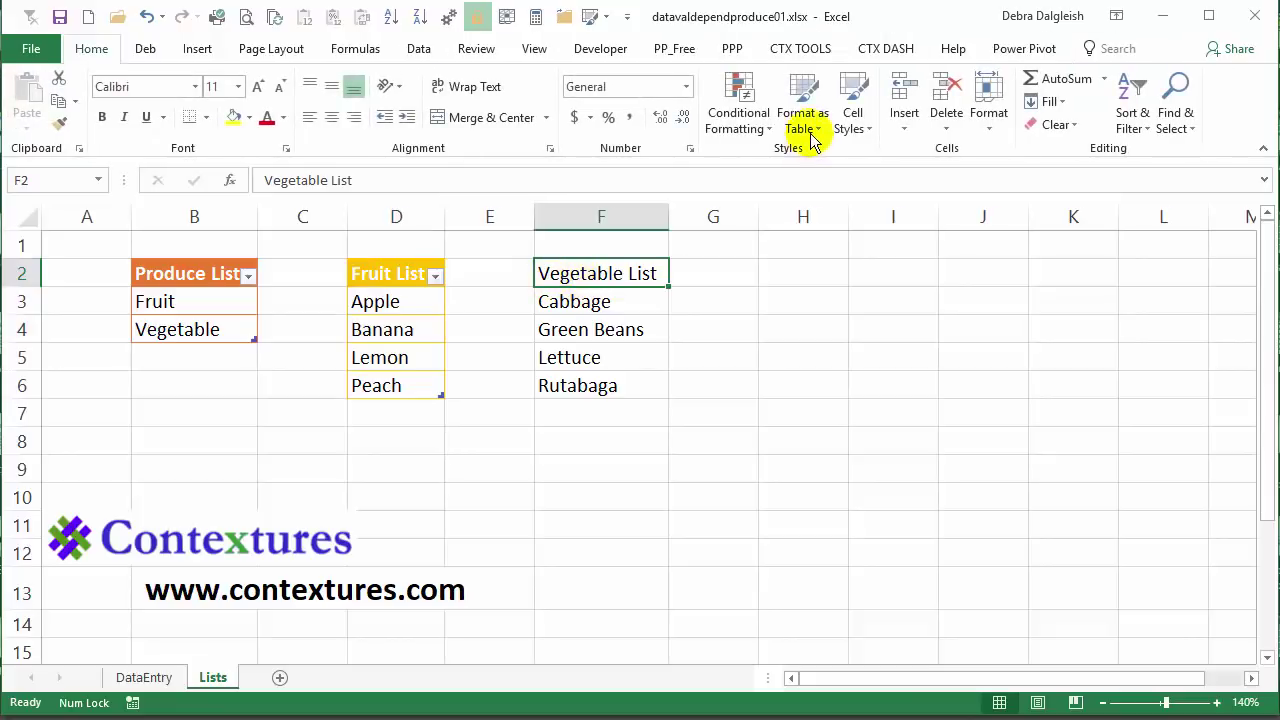
click(806, 126)
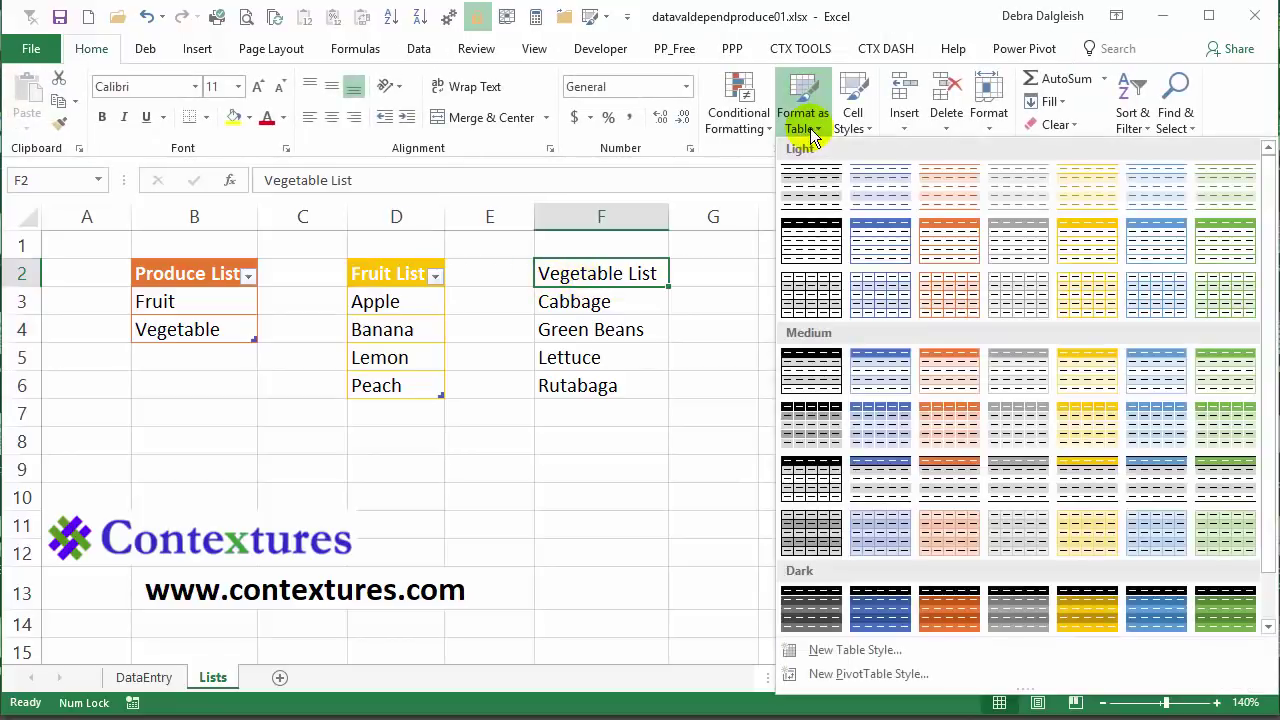
click(1218, 249)
click(316, 262)
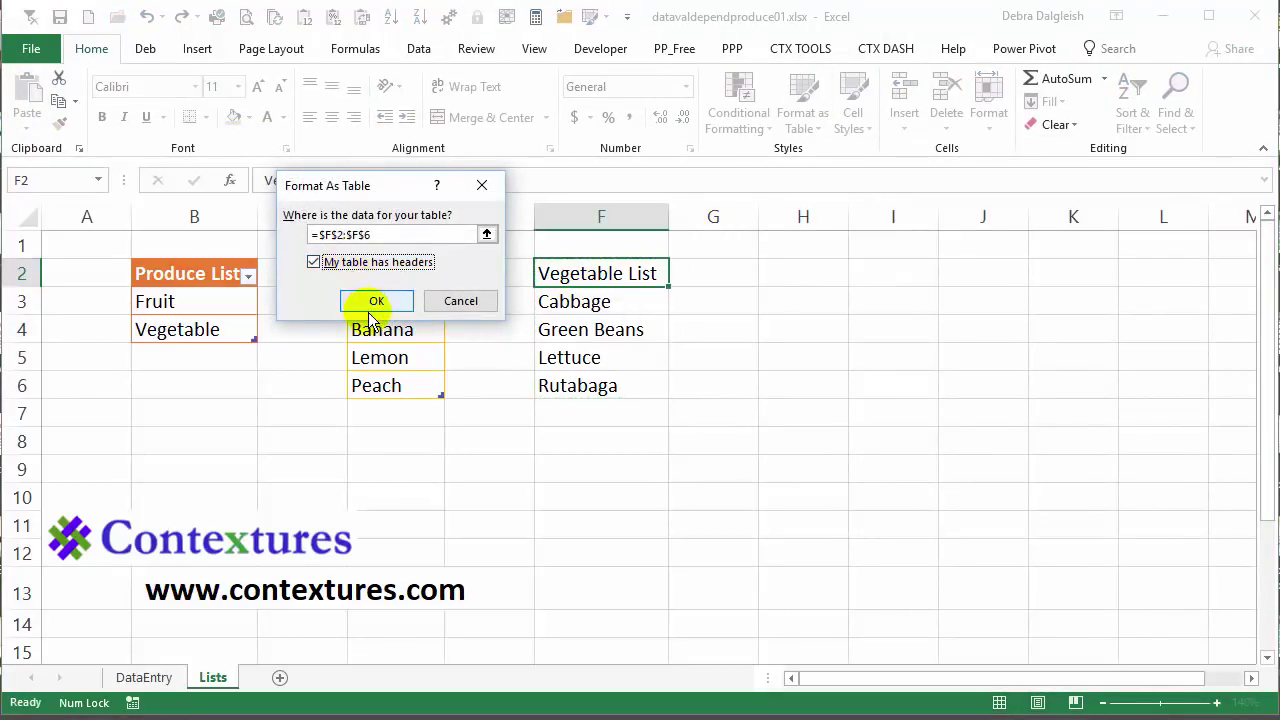
click(375, 303)
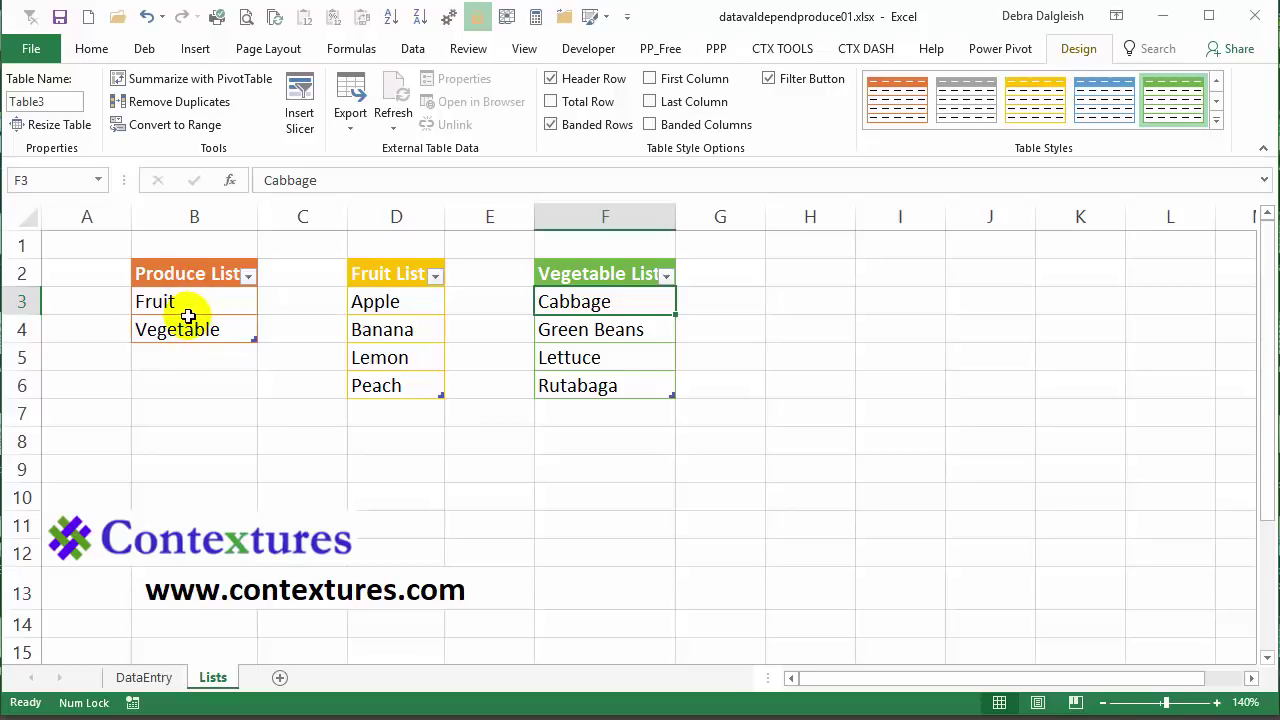
Step: Name the Produce List entries in B3:B4 "produce" and check the named range by selecting it by name
drag(190, 303, 196, 325)
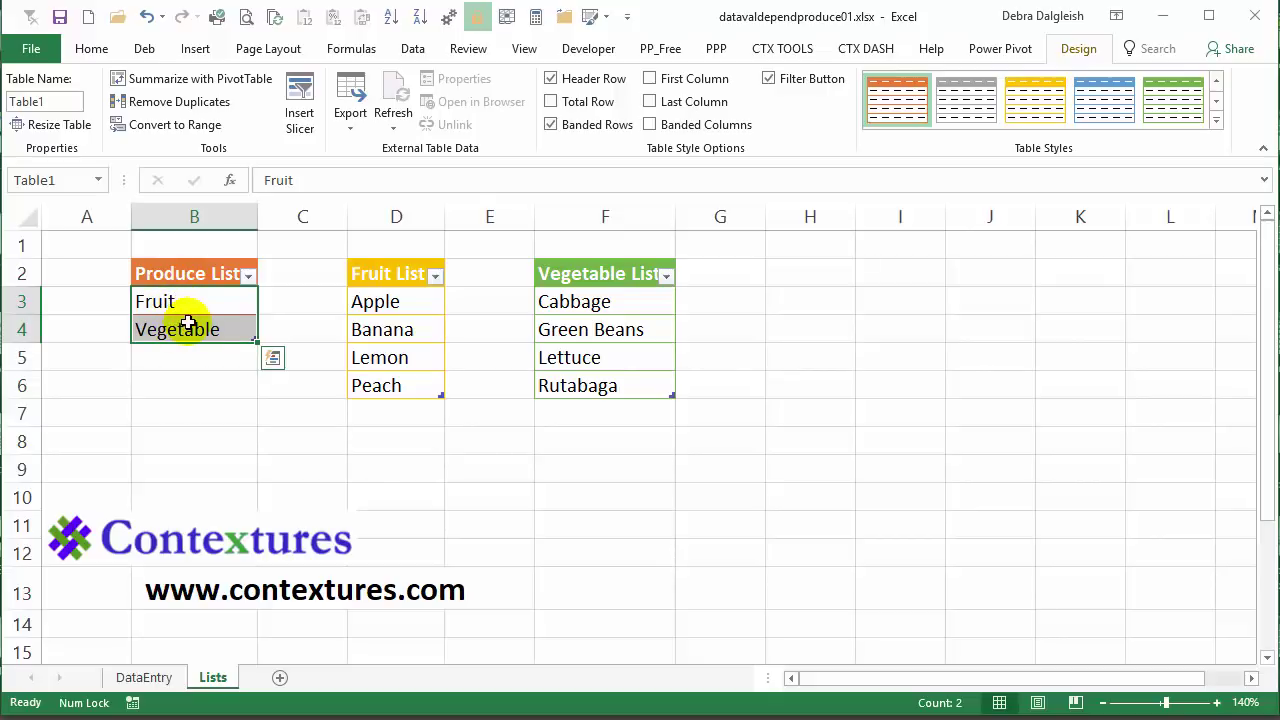
click(64, 180)
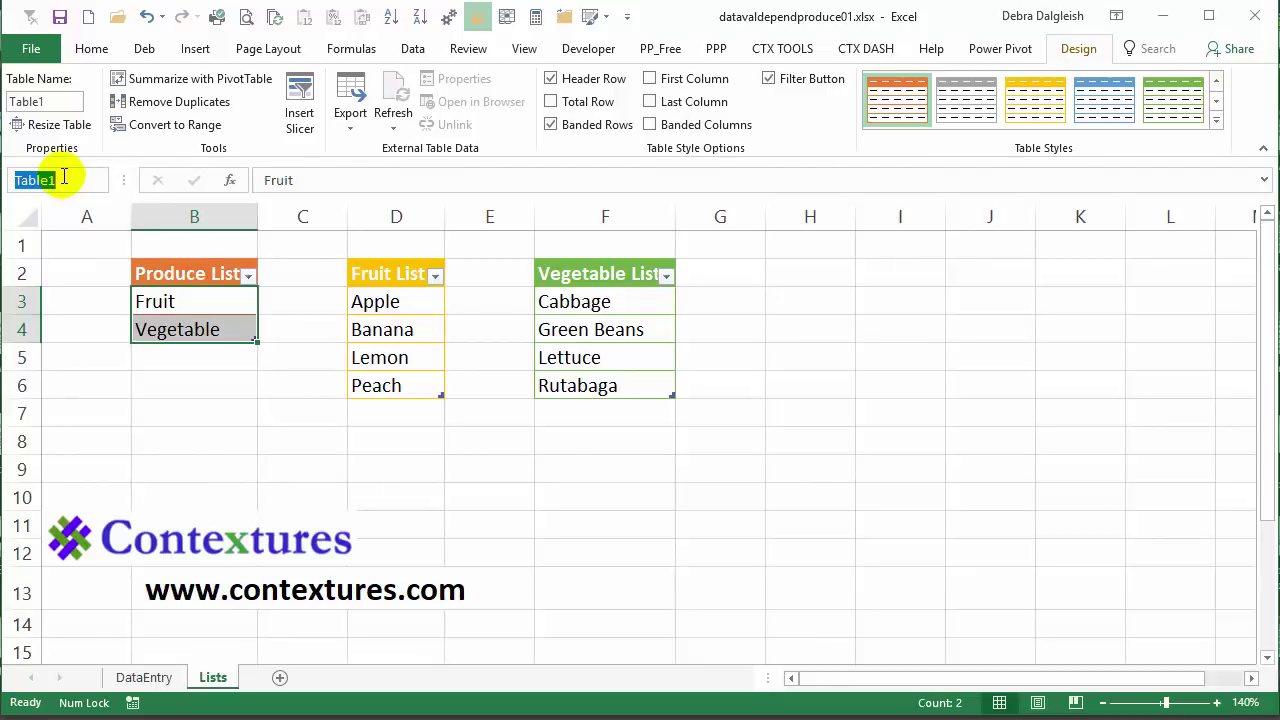
text(produce)
key(Return)
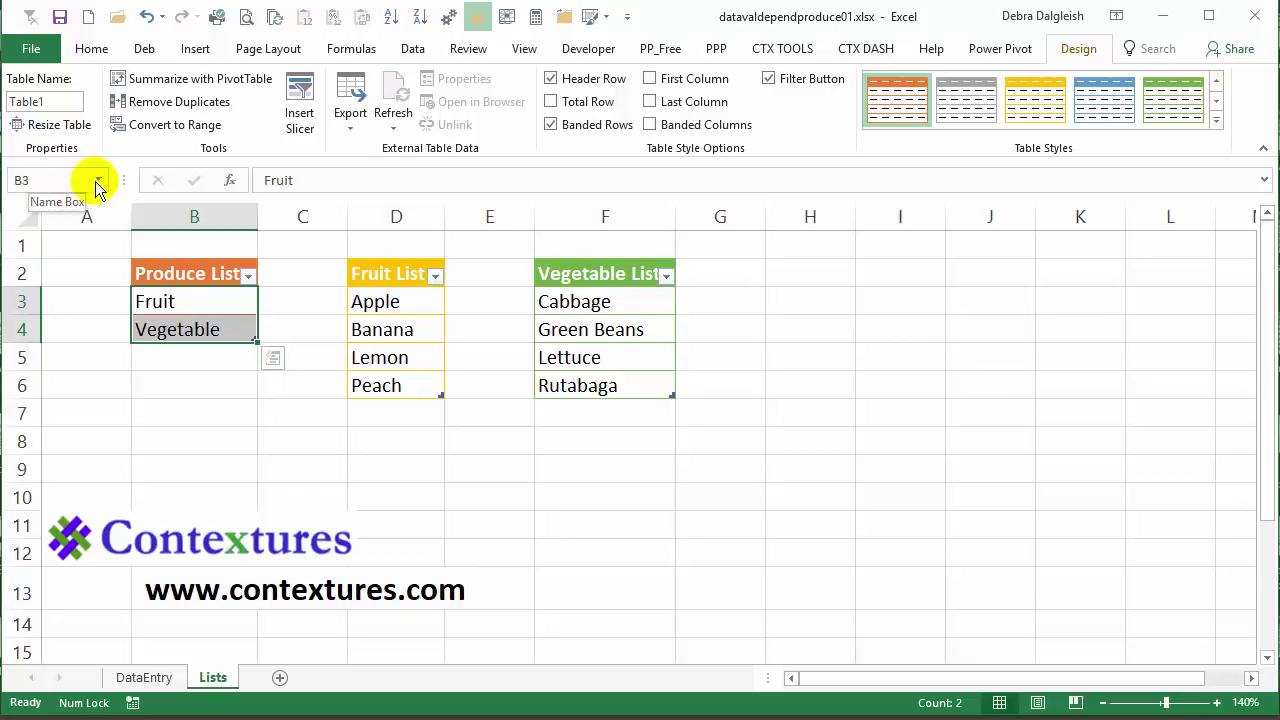
click(100, 181)
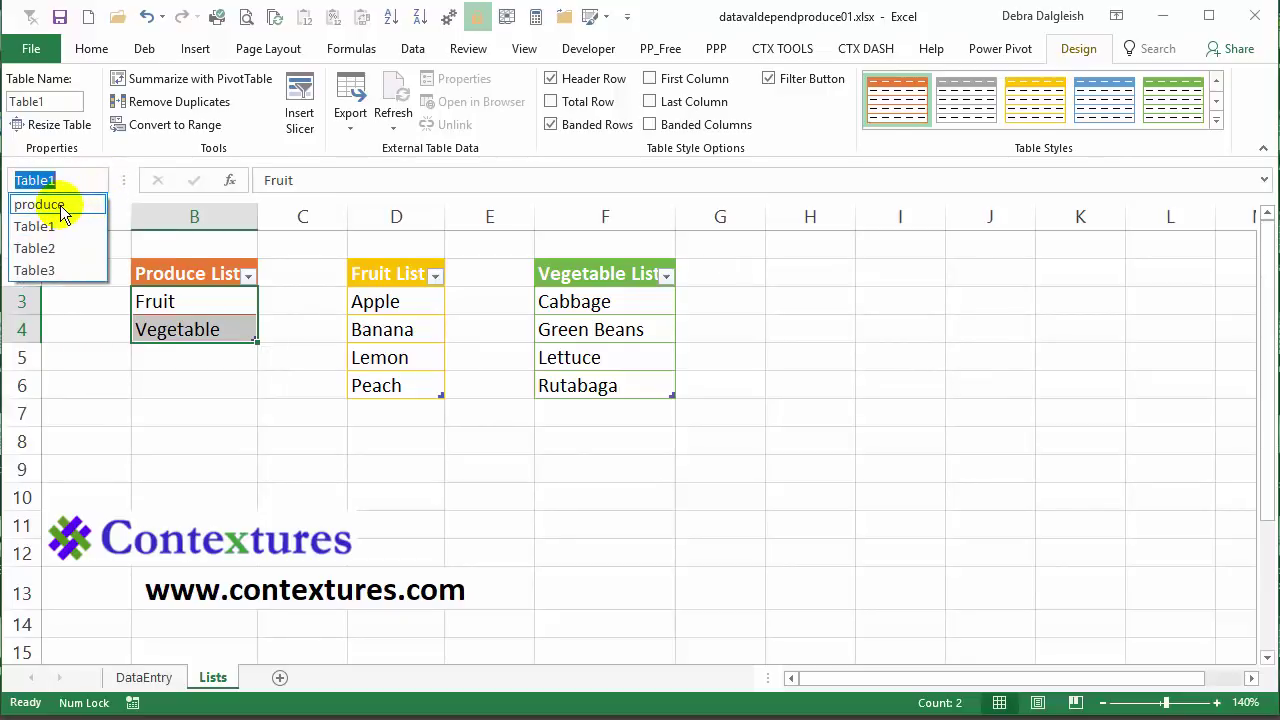
click(60, 205)
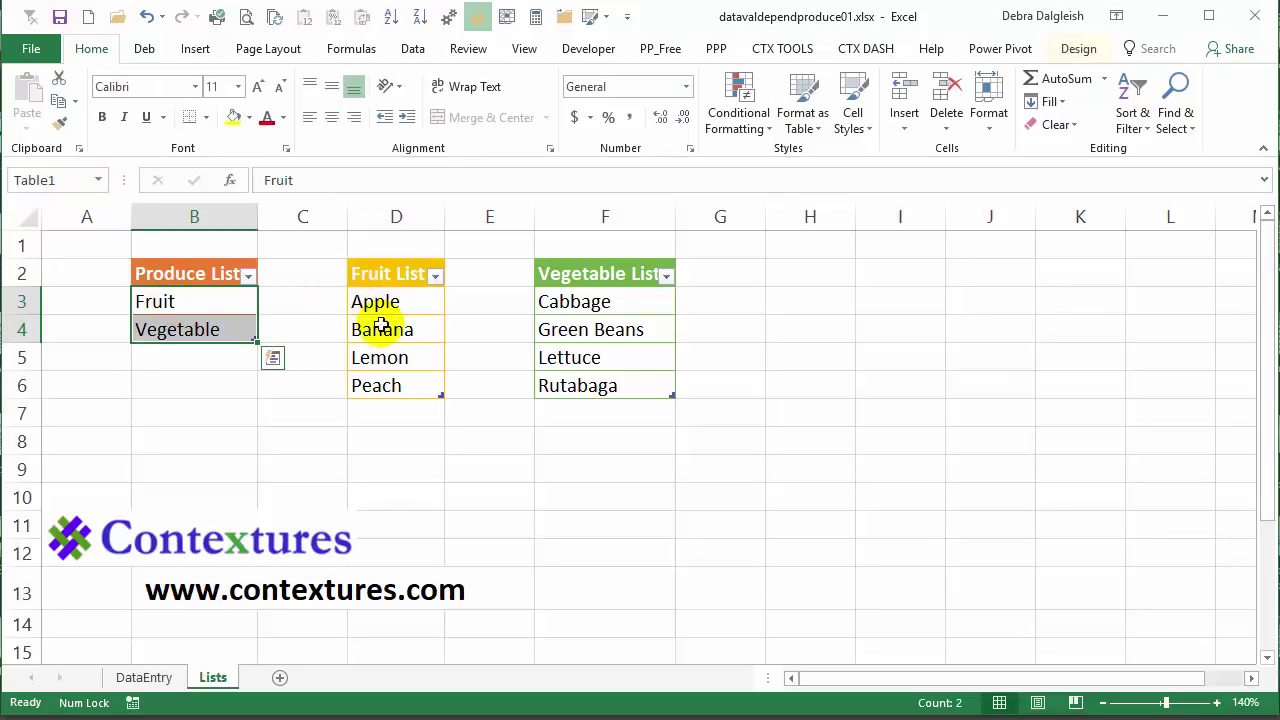
click(183, 301)
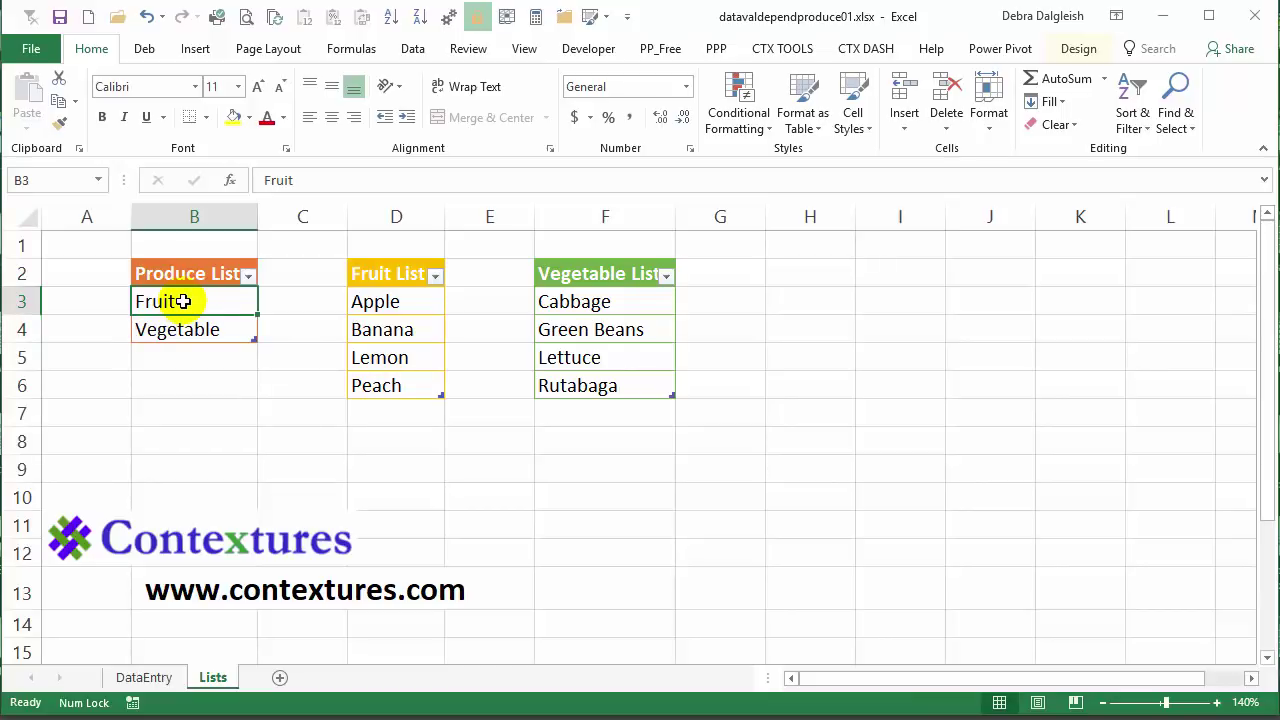
Step: Name the Fruit List entries in D3:D6 "fruit"
drag(394, 299, 396, 384)
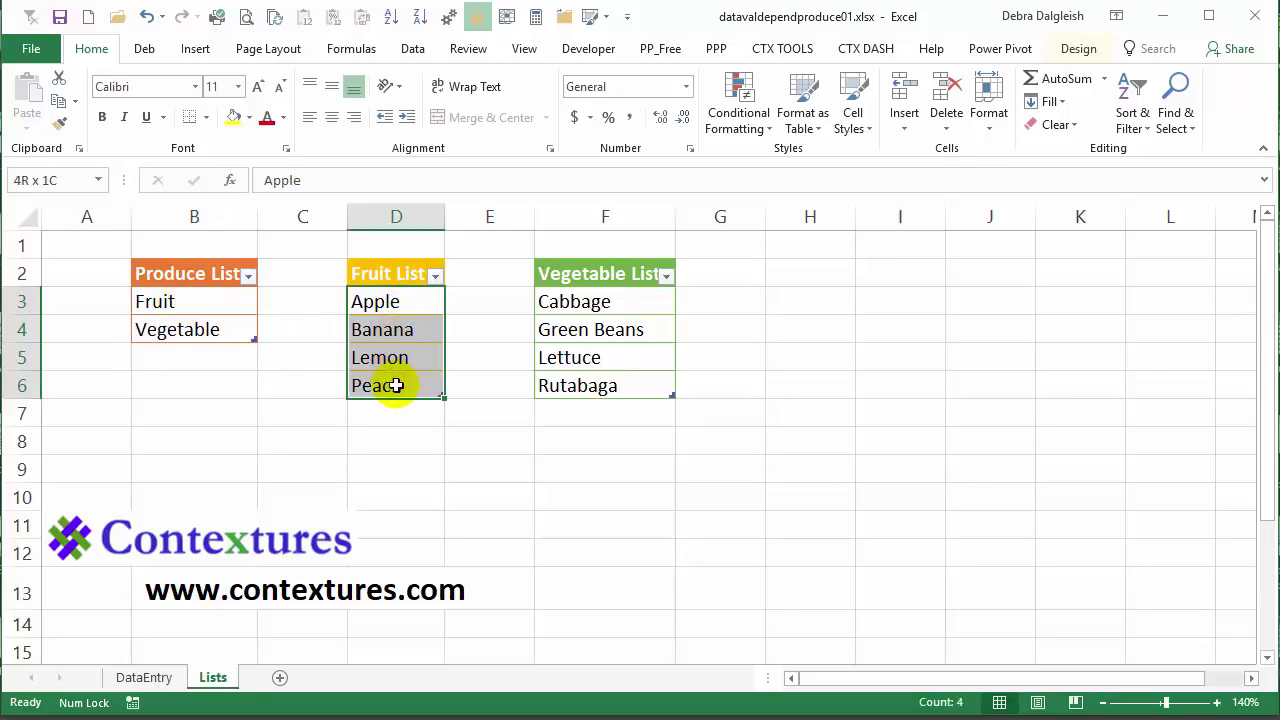
click(63, 181)
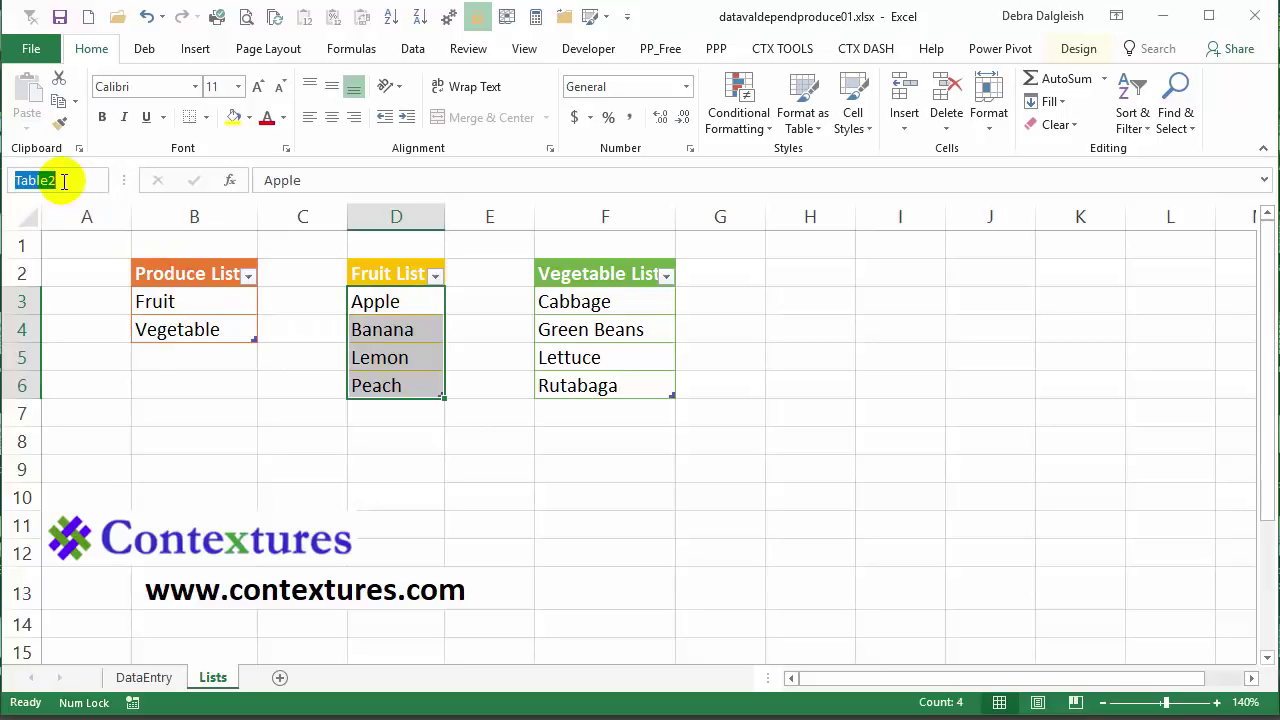
text(f)
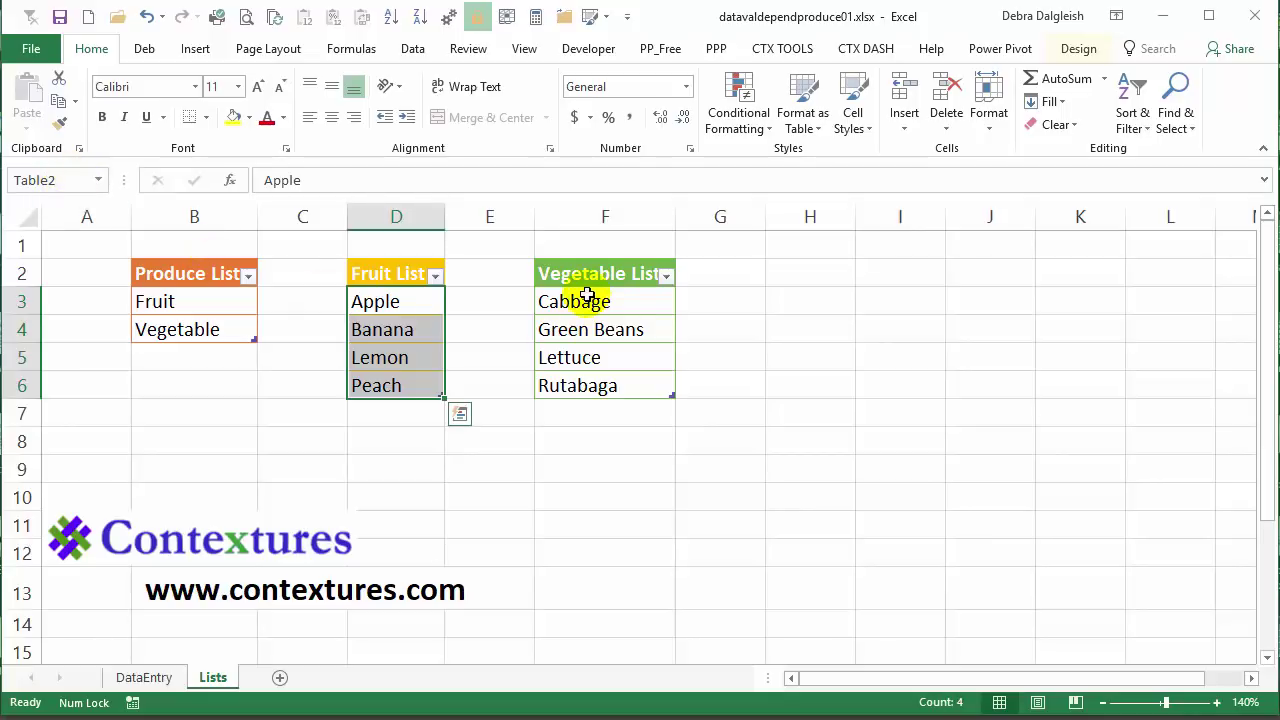
Step: Name the Vegetable List entries in F3:F6 "vegetable" and check the list of defined names
drag(587, 300, 586, 383)
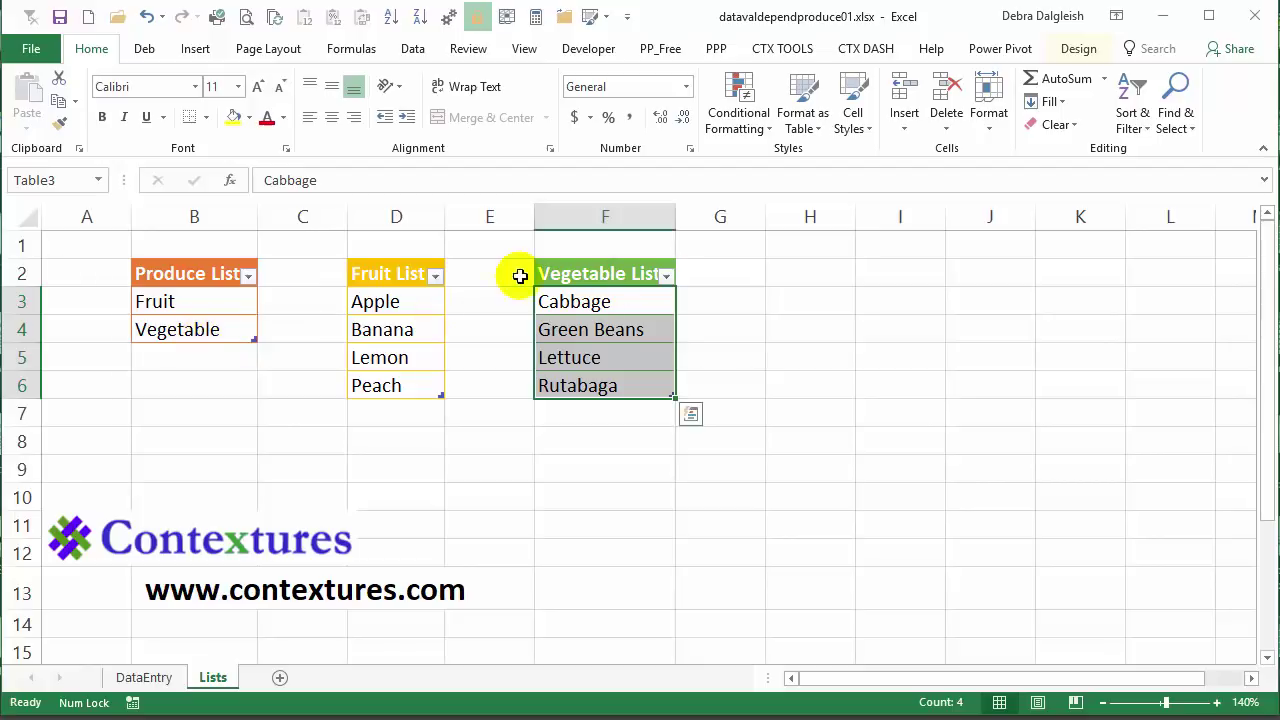
click(74, 178)
text(veget)
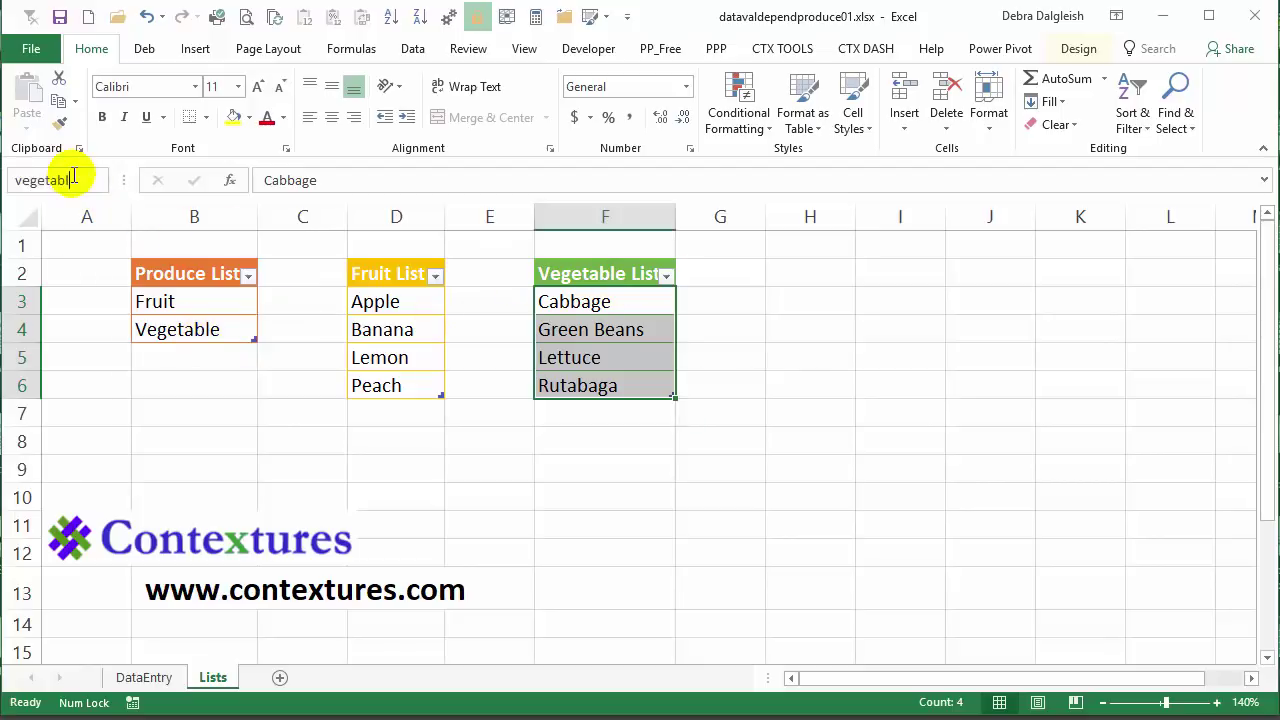
text(able)
key(Return)
click(97, 179)
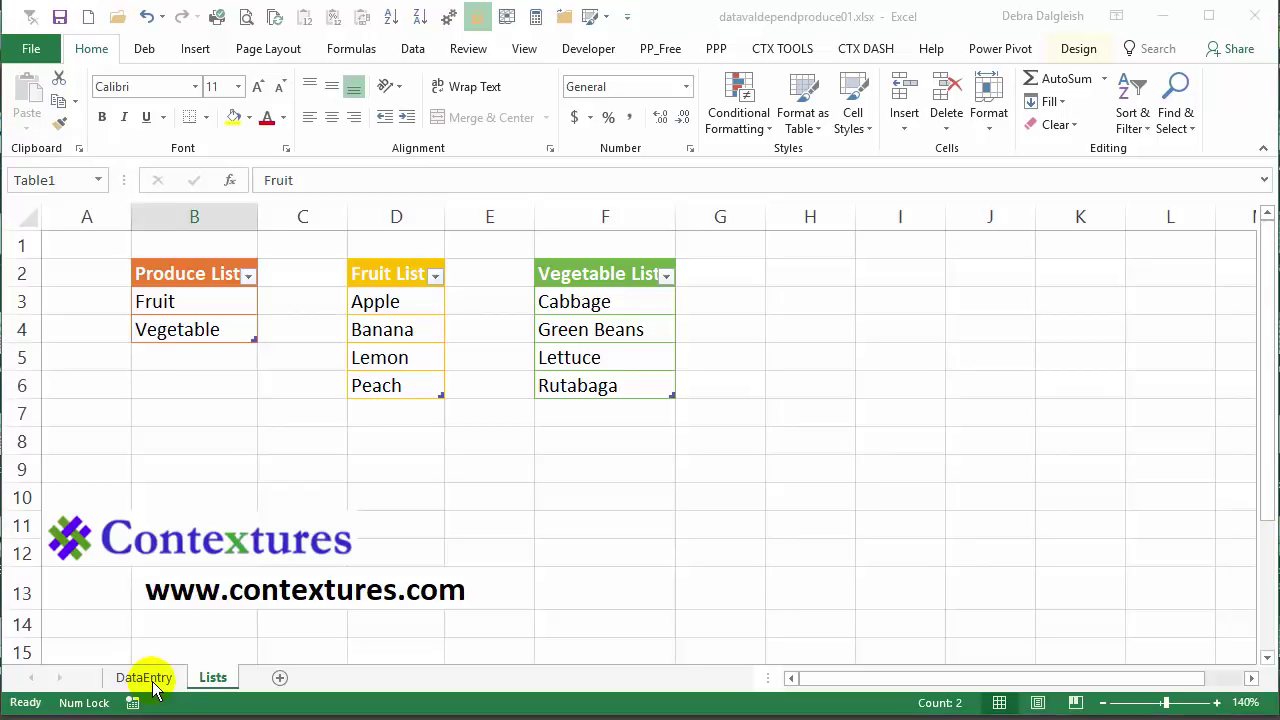
Step: On the DataEntry sheet, format the Produce Type and Item headings in B2:C2 as a table with headers, using the light blue style with a solid header
click(170, 680)
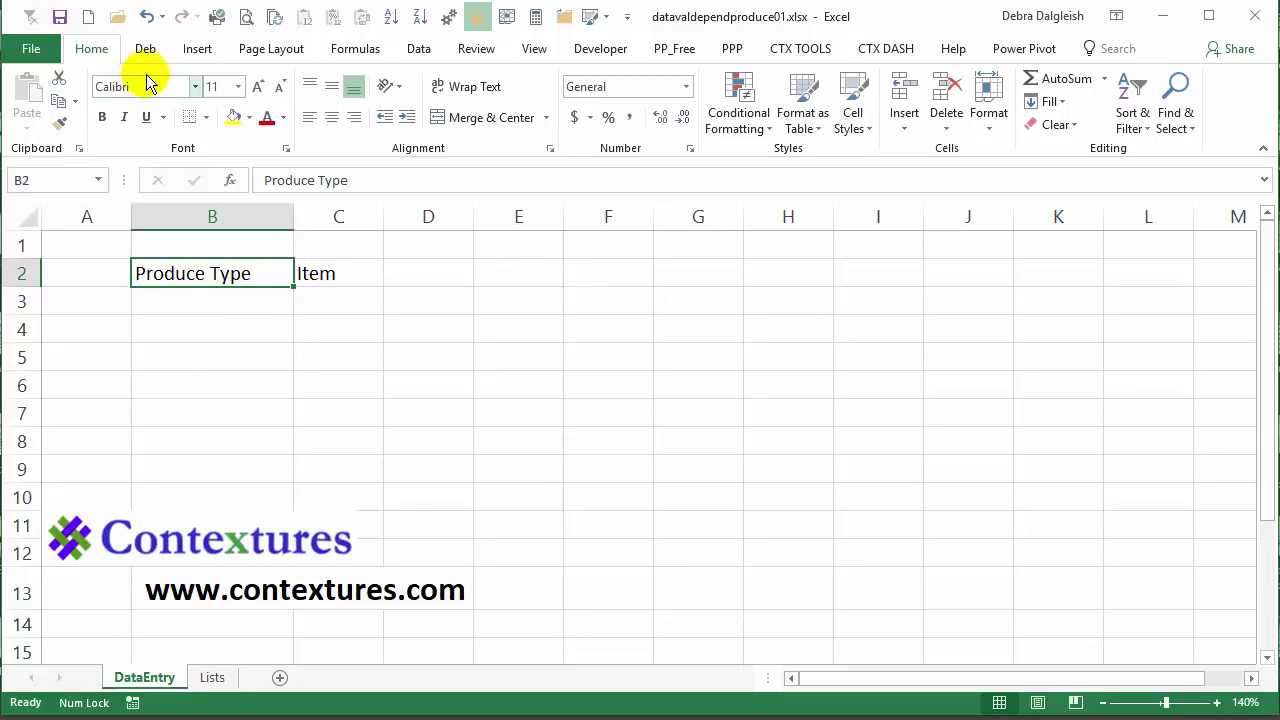
click(820, 131)
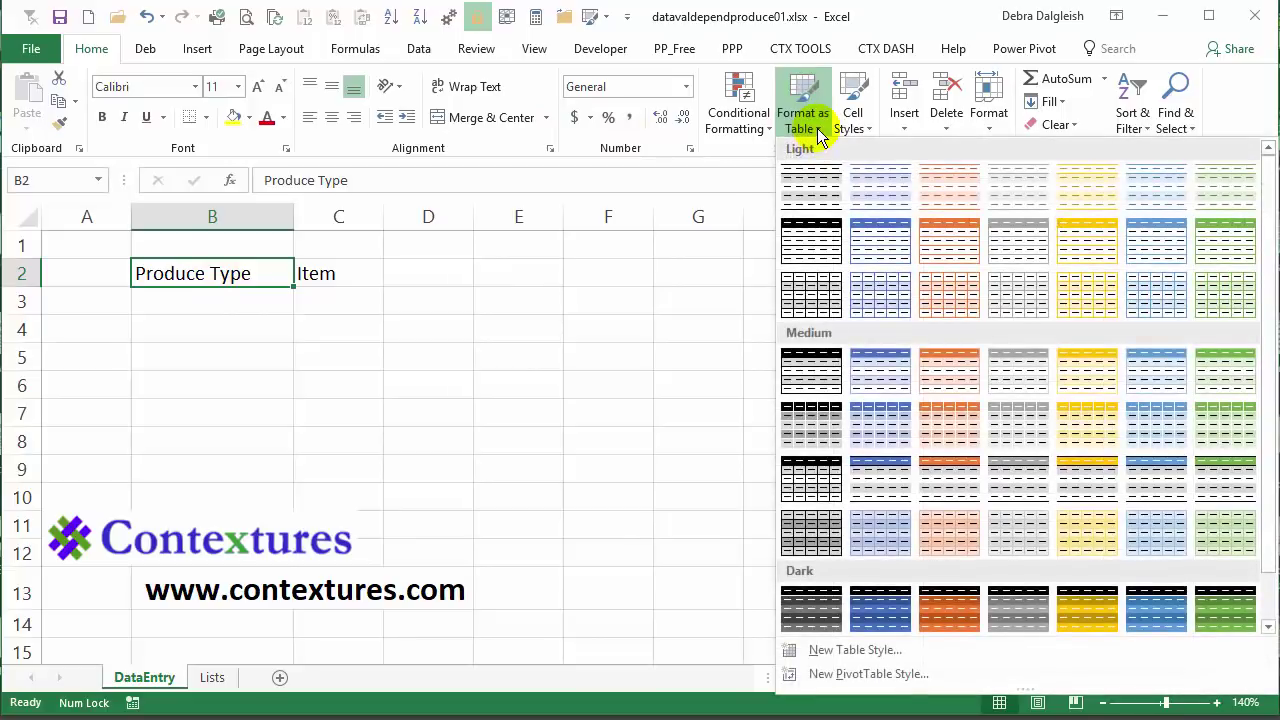
click(887, 250)
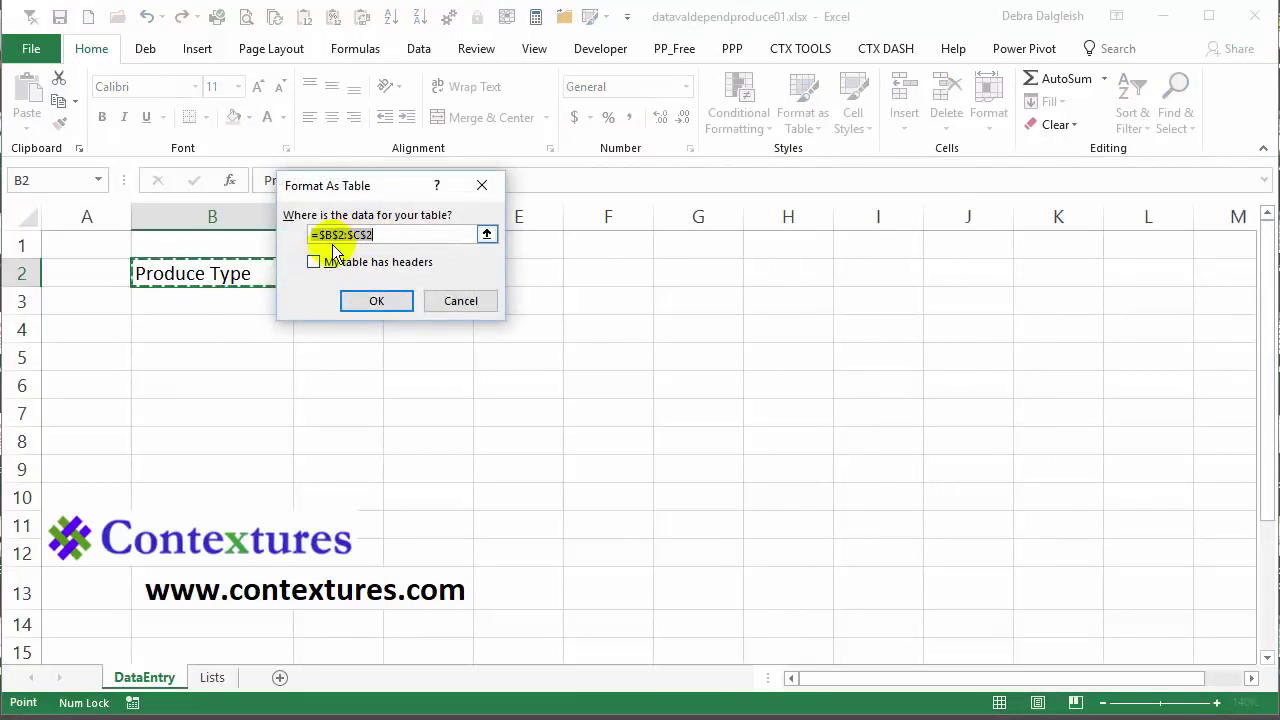
click(314, 262)
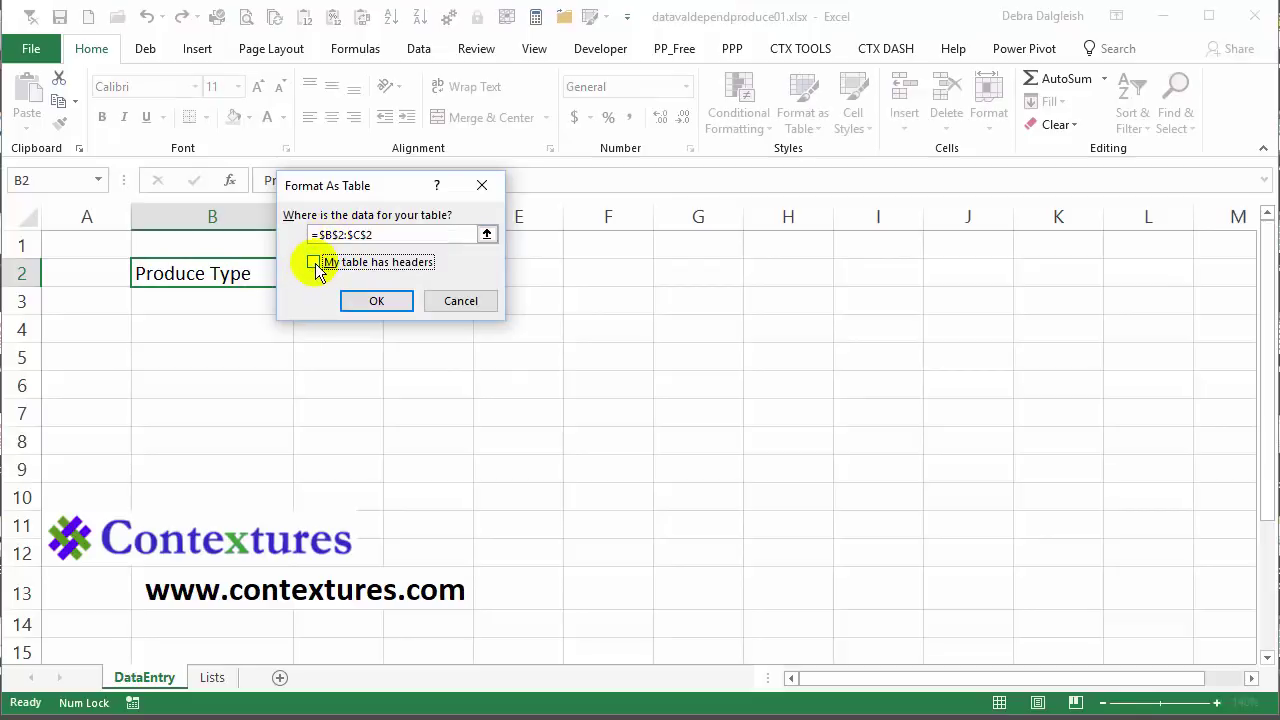
click(315, 263)
click(368, 300)
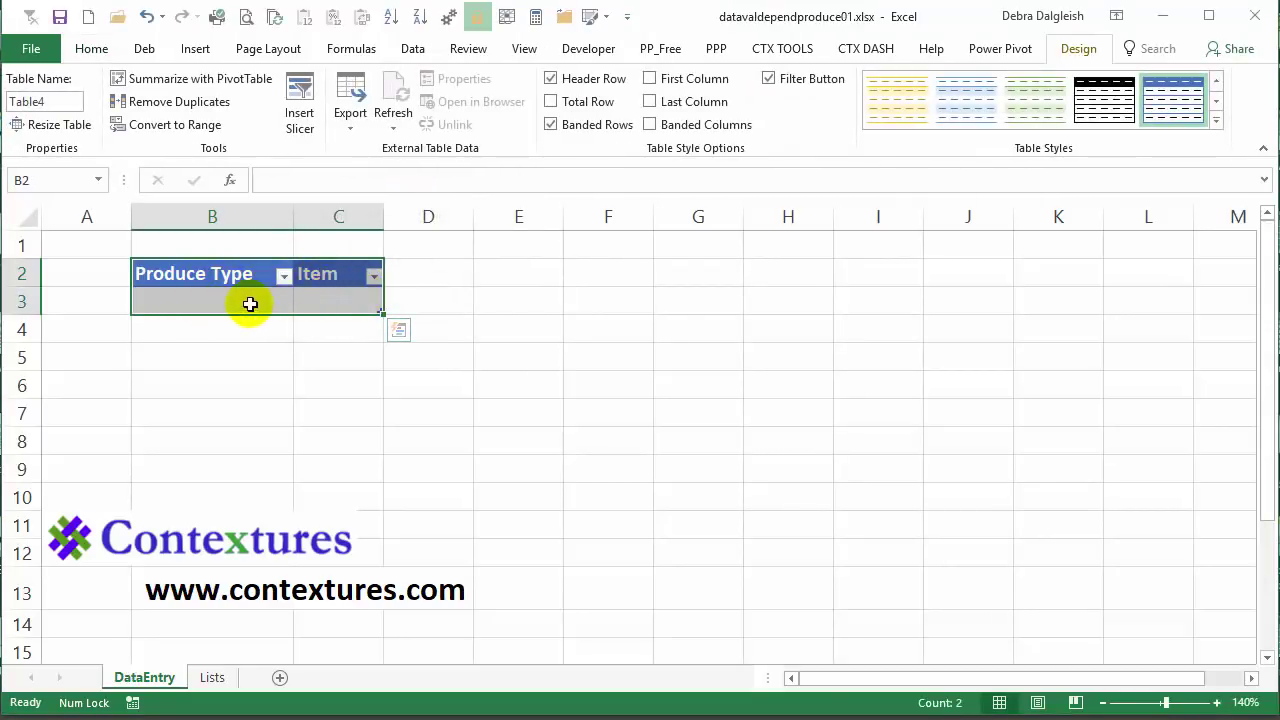
Step: Add list data validation to B3 with the named range produce as its source, and choose Fruit from the drop-down
click(214, 300)
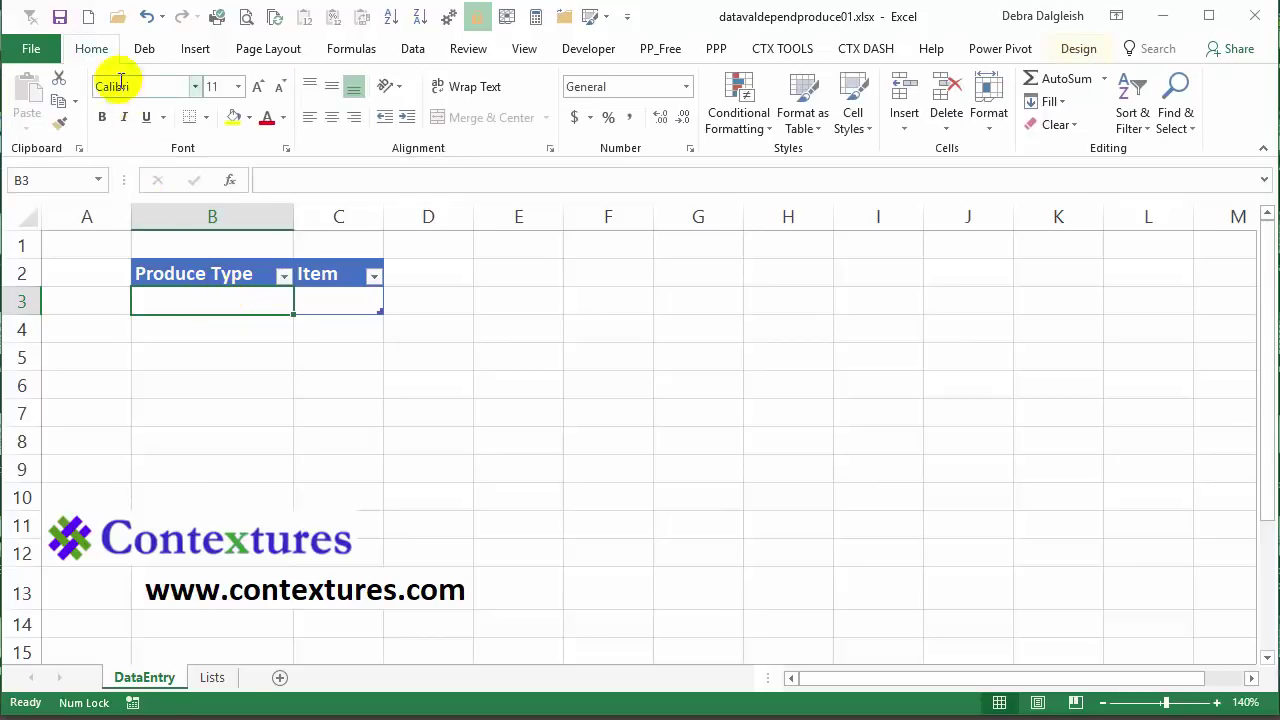
click(413, 50)
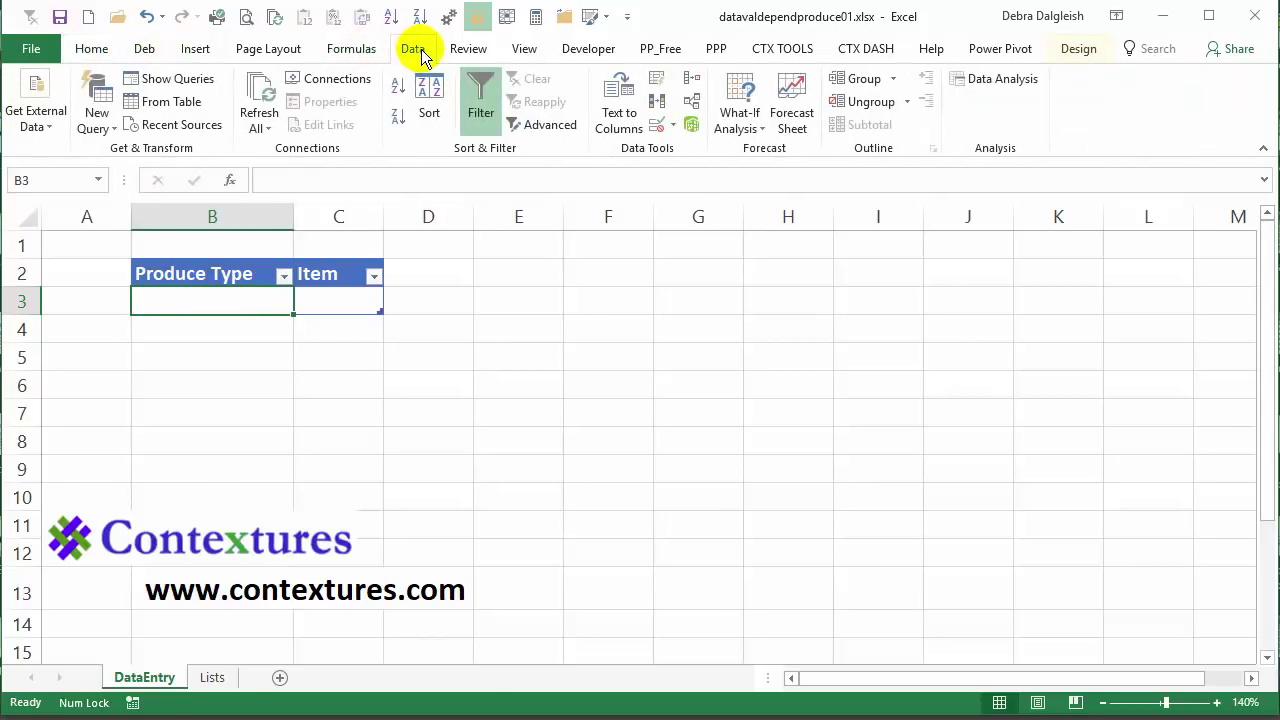
click(659, 128)
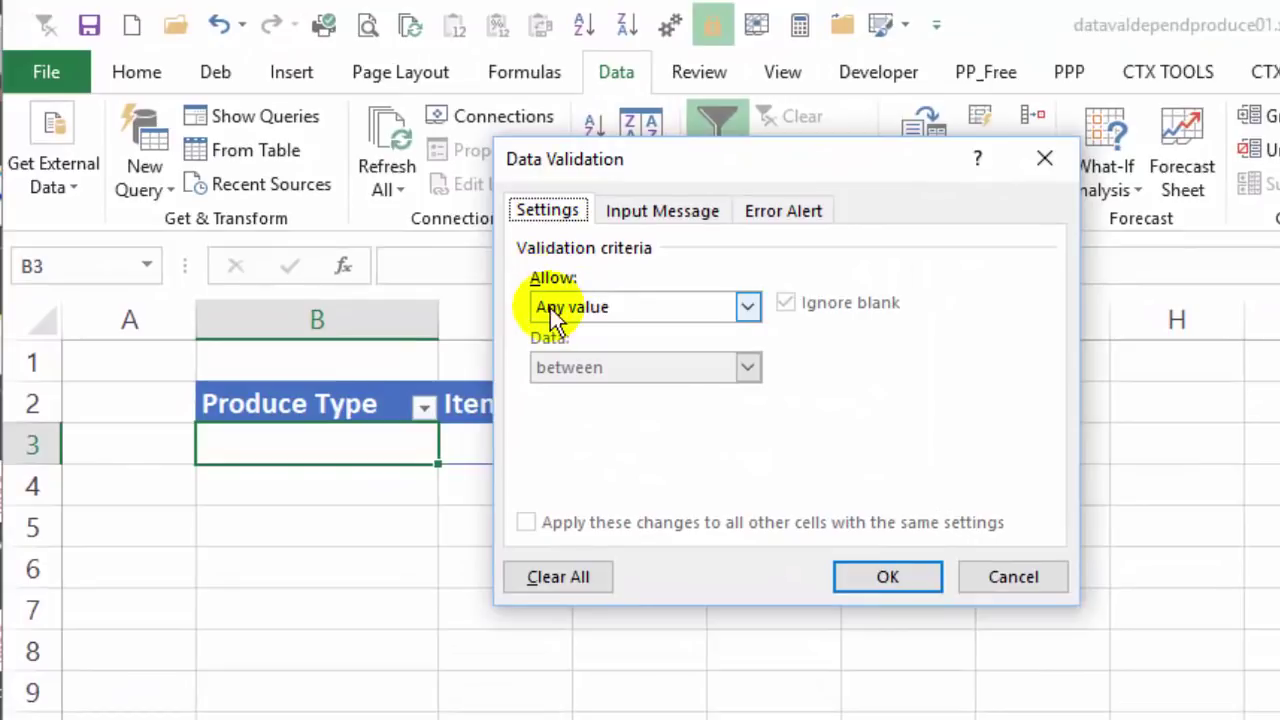
click(747, 307)
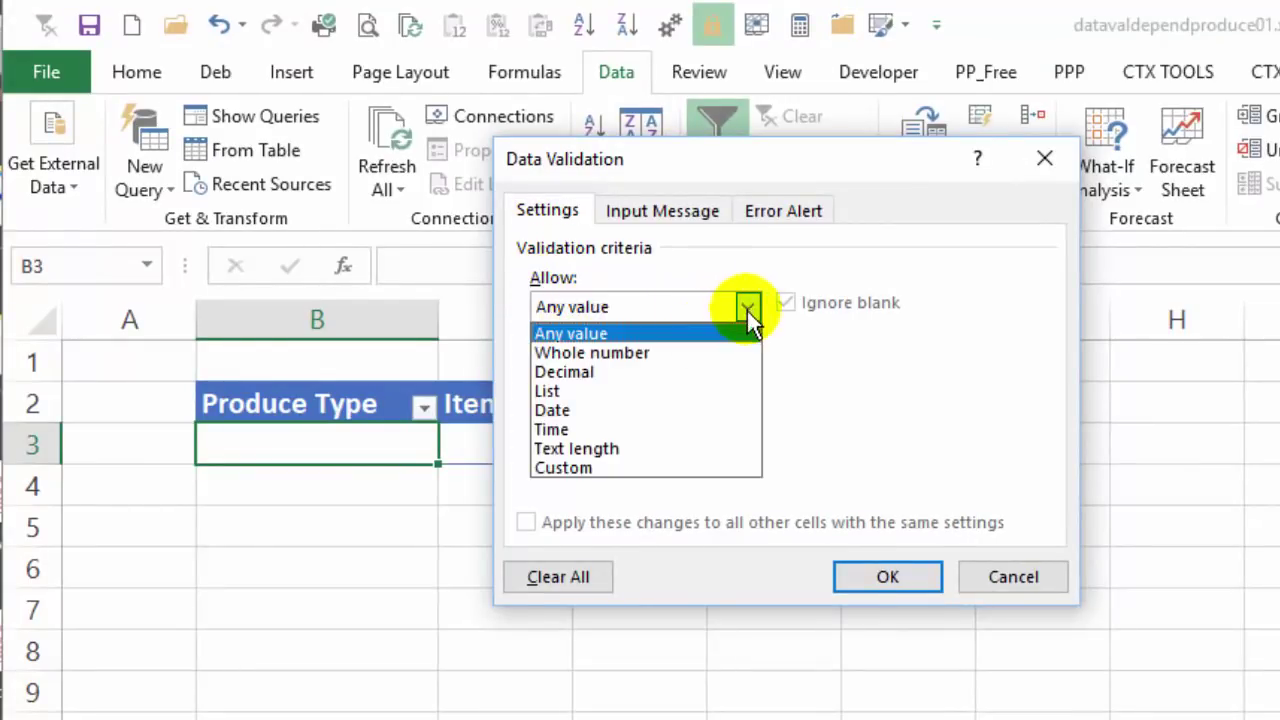
click(618, 403)
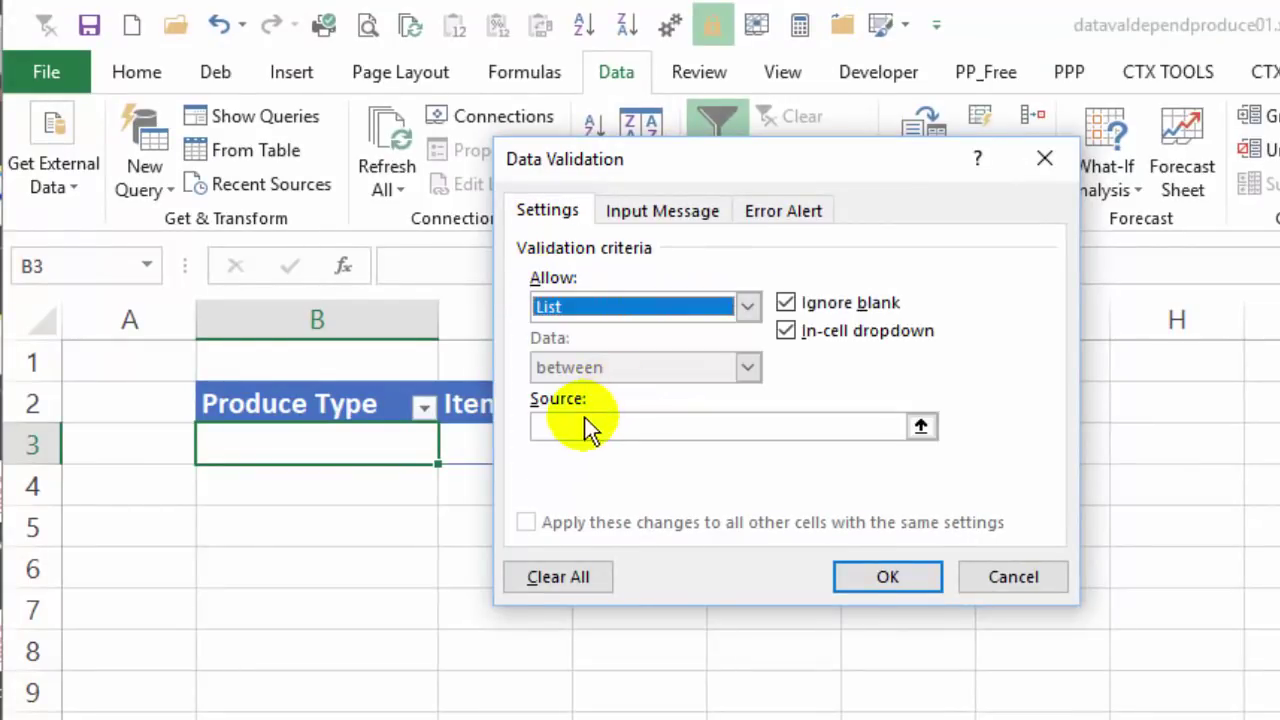
click(560, 423)
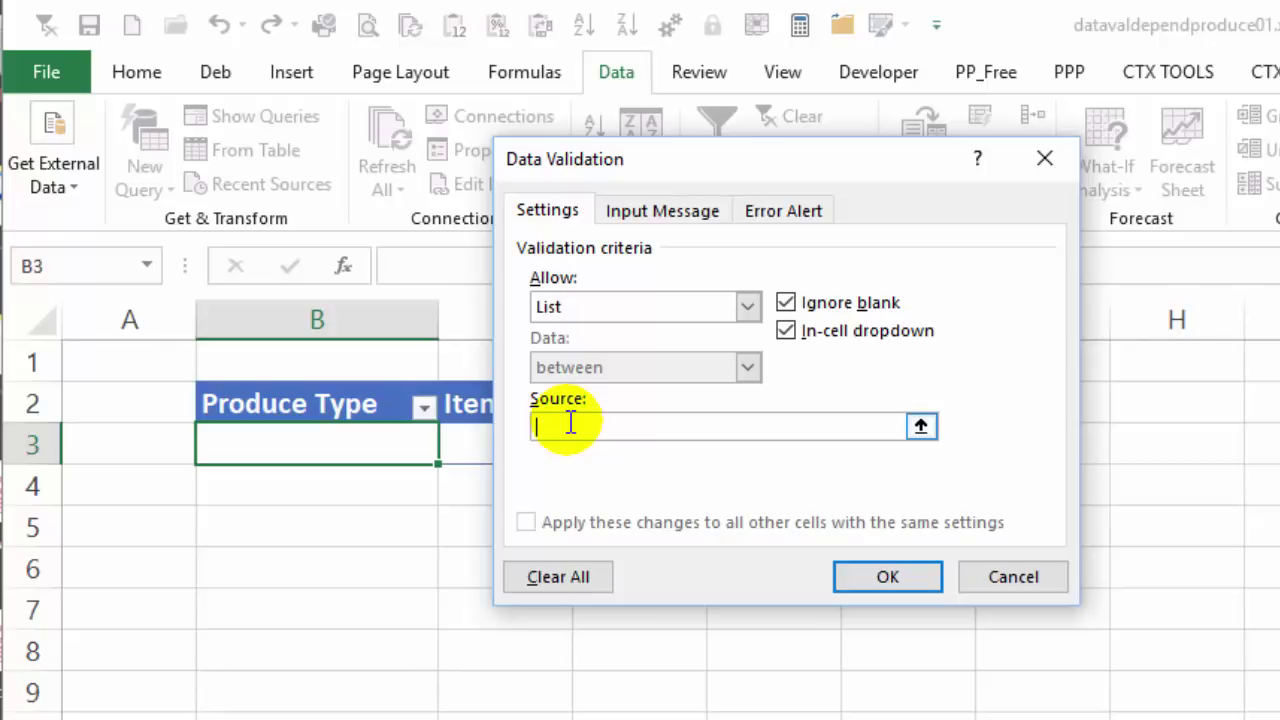
key(F3)
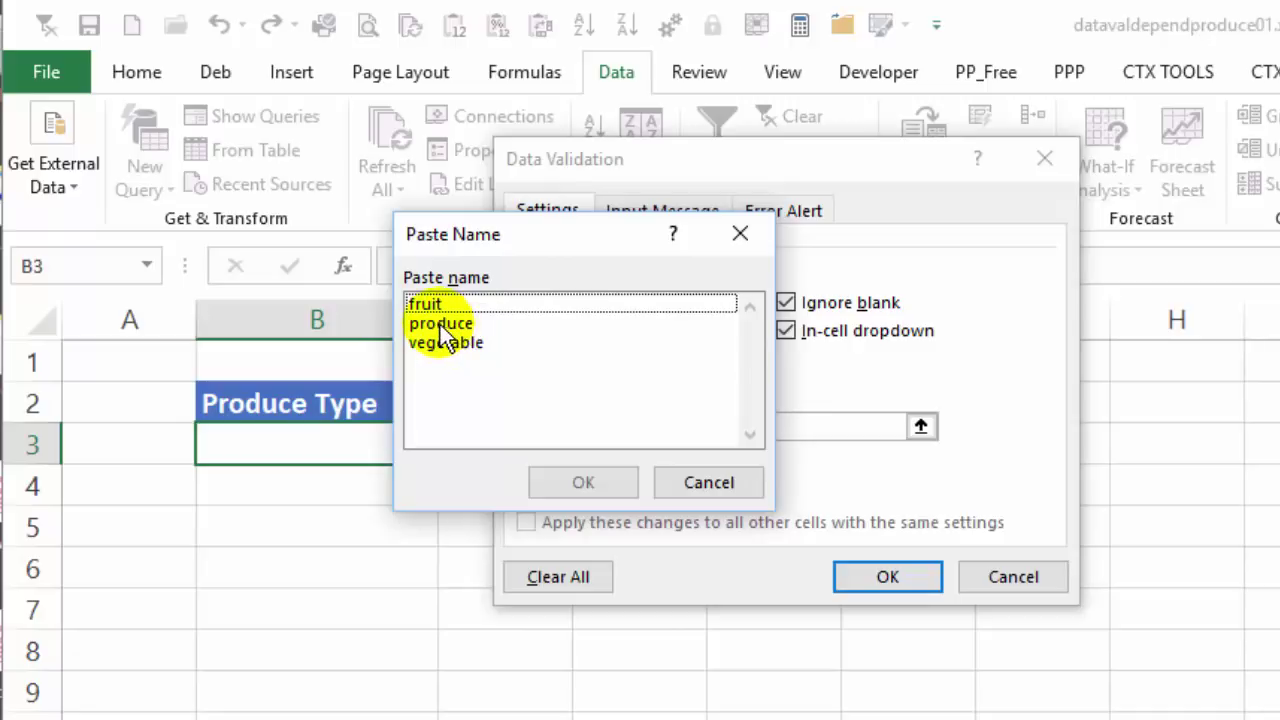
click(434, 326)
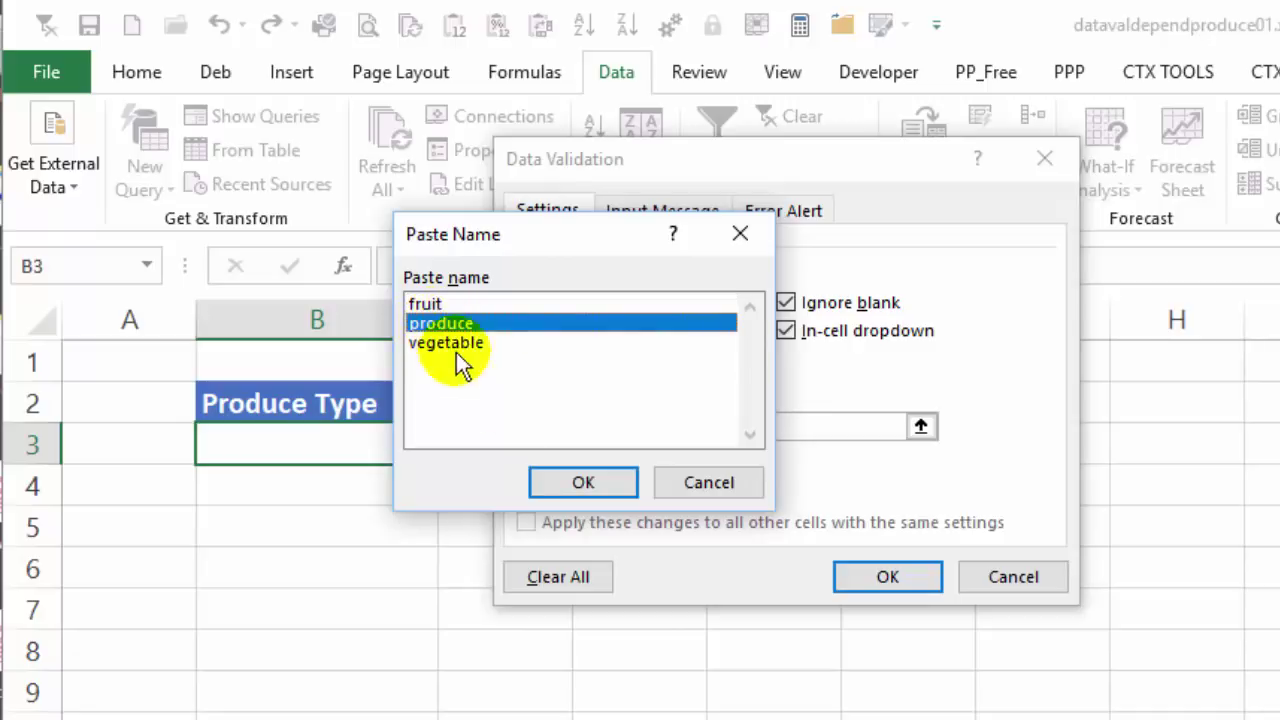
click(585, 484)
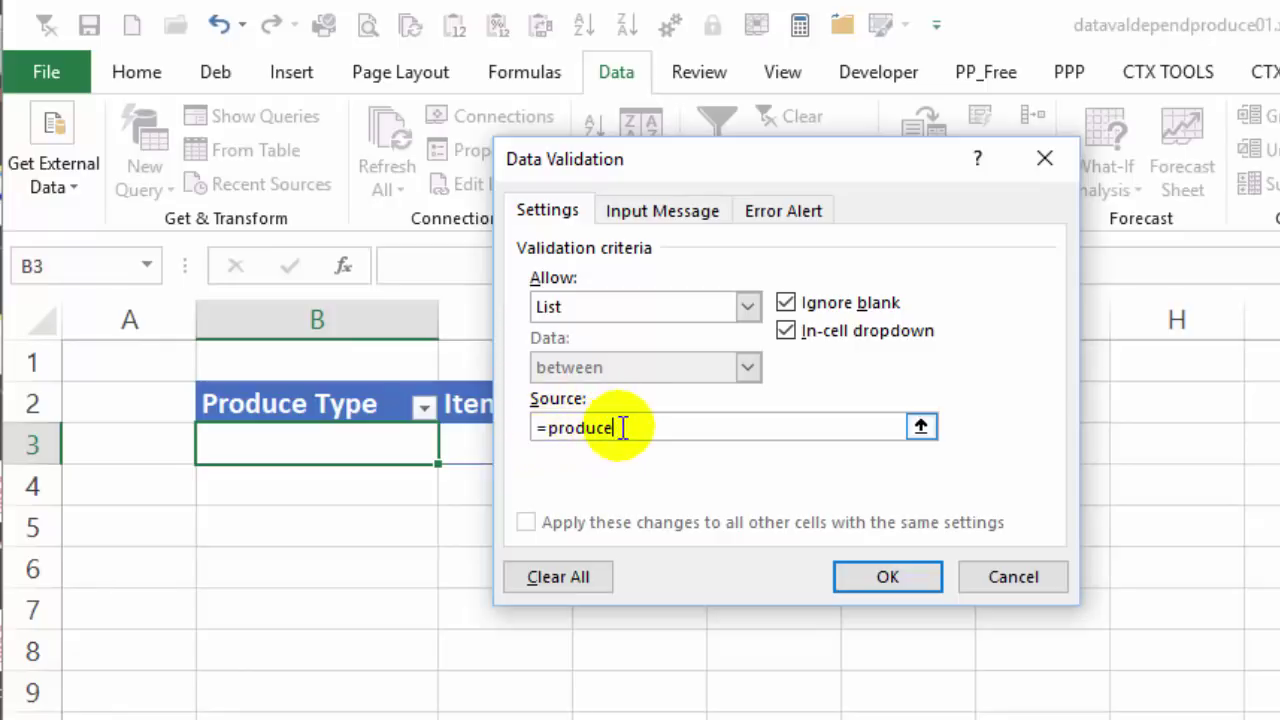
click(887, 580)
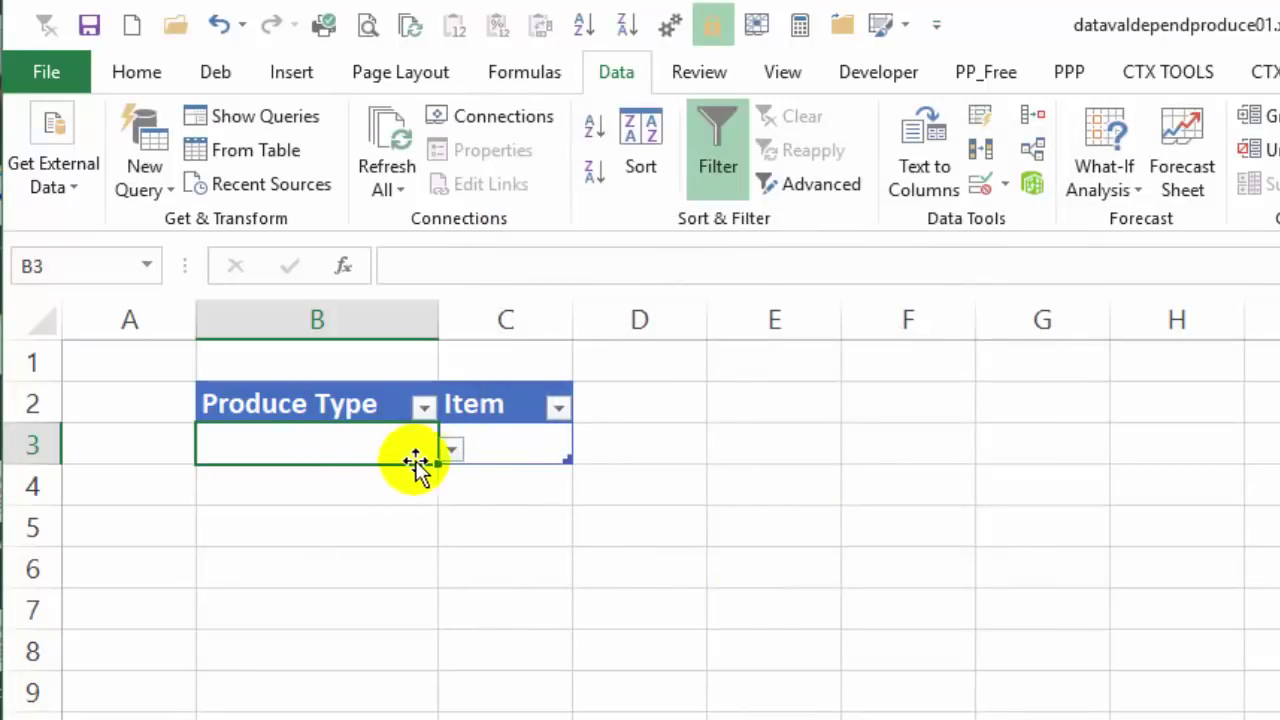
click(450, 450)
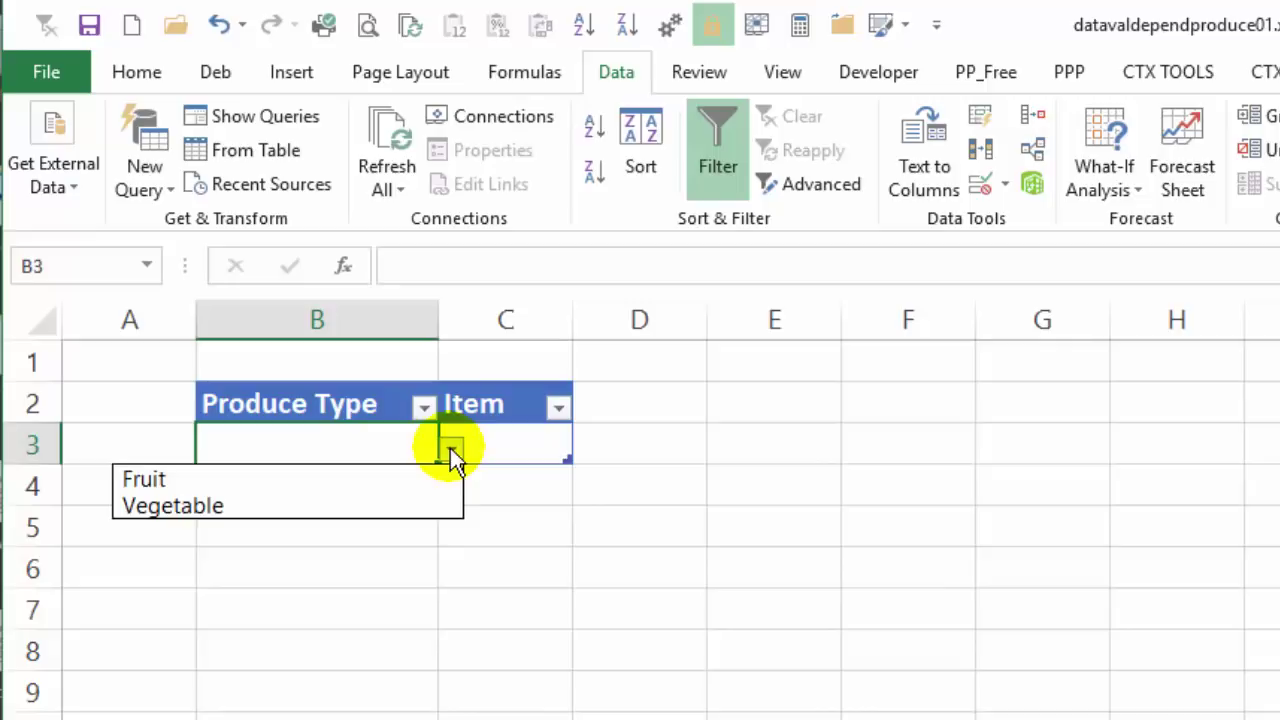
click(222, 481)
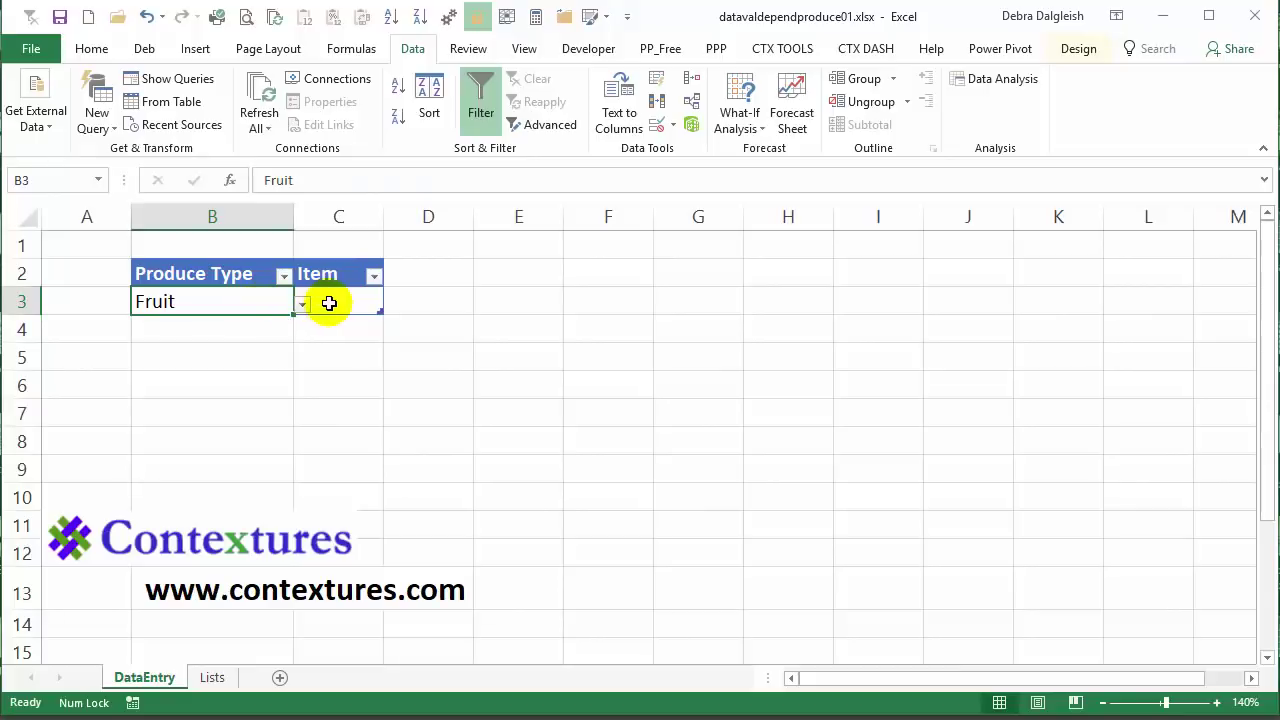
Step: Add list data validation to C3 with the source =indirect(B3), and choose Lemon from the drop-down
click(341, 296)
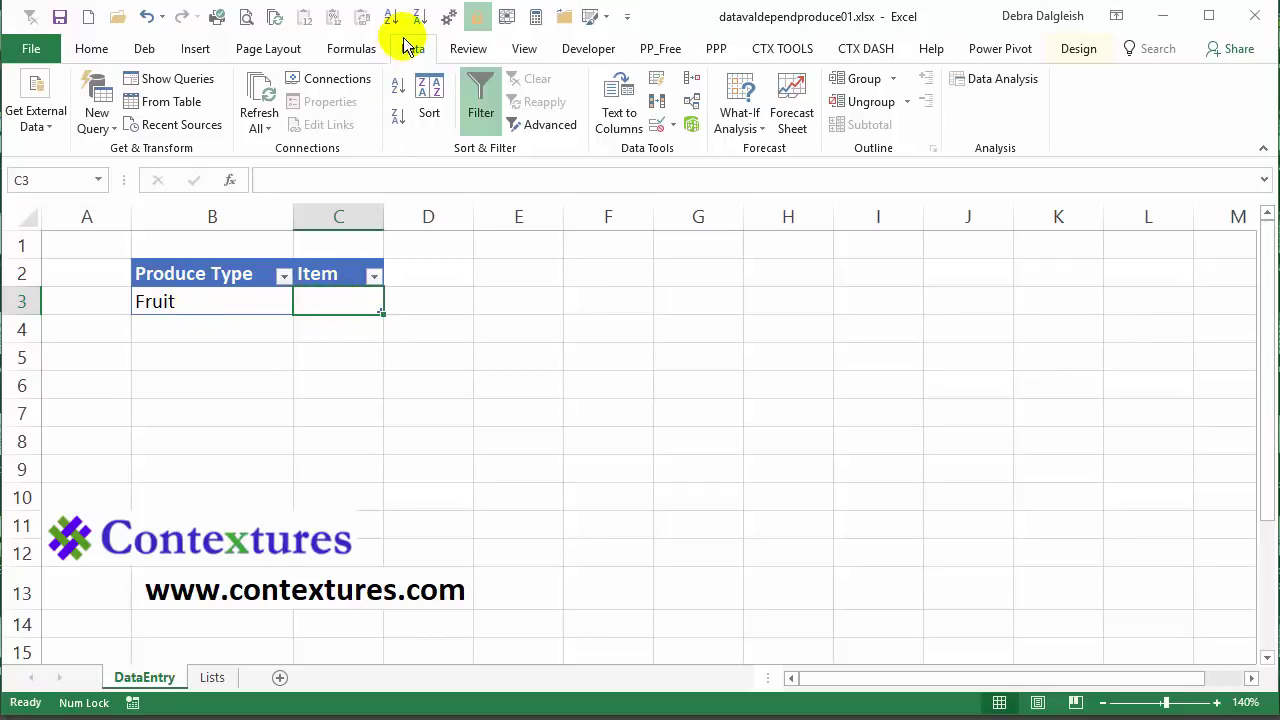
click(658, 124)
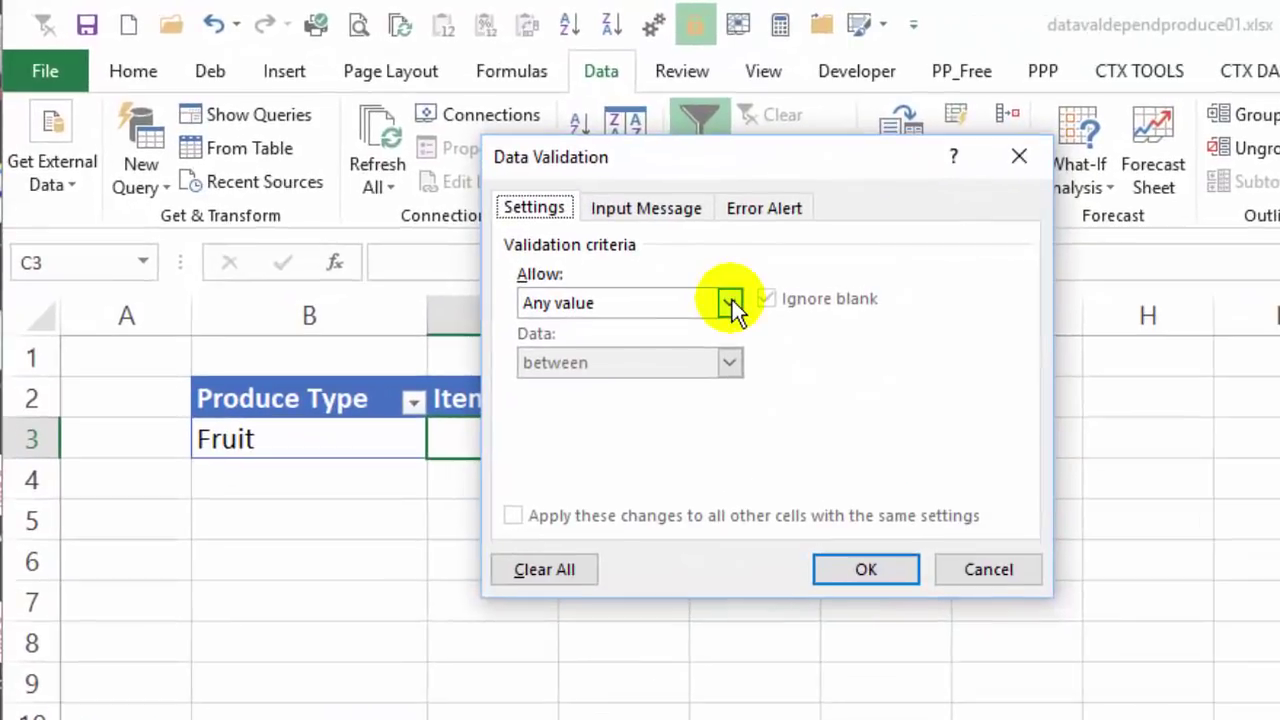
click(731, 304)
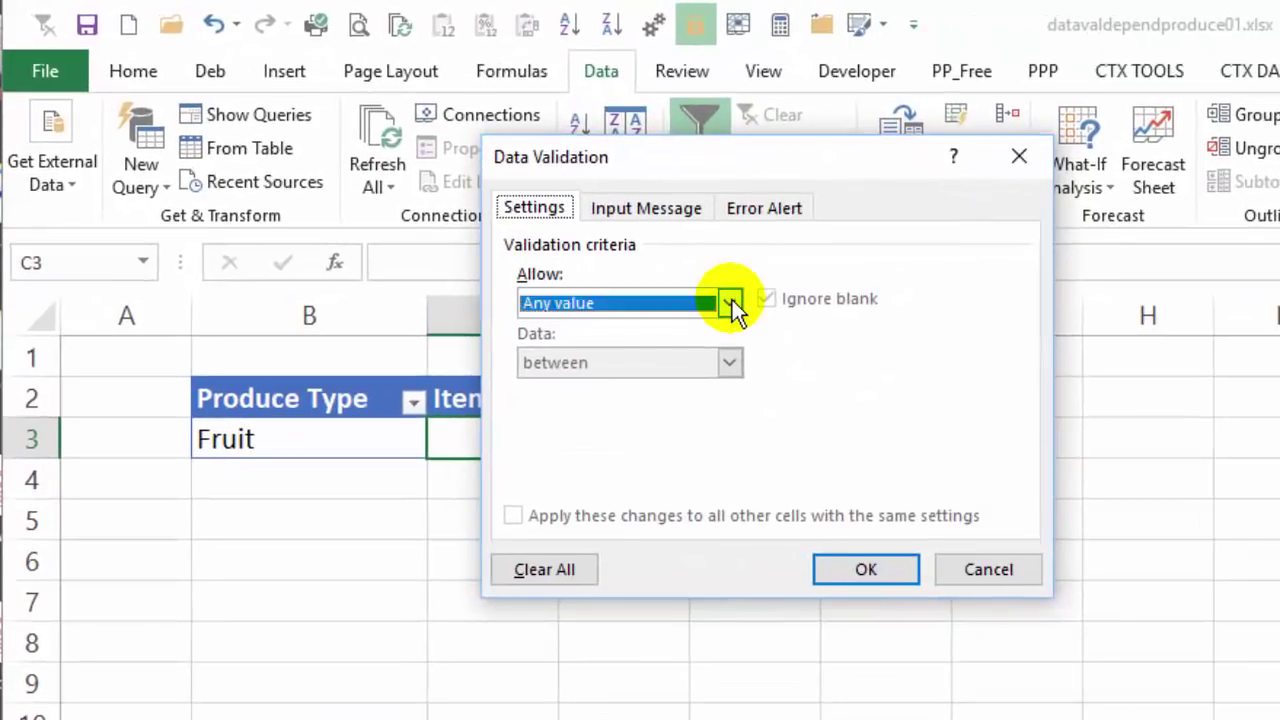
click(634, 384)
click(608, 421)
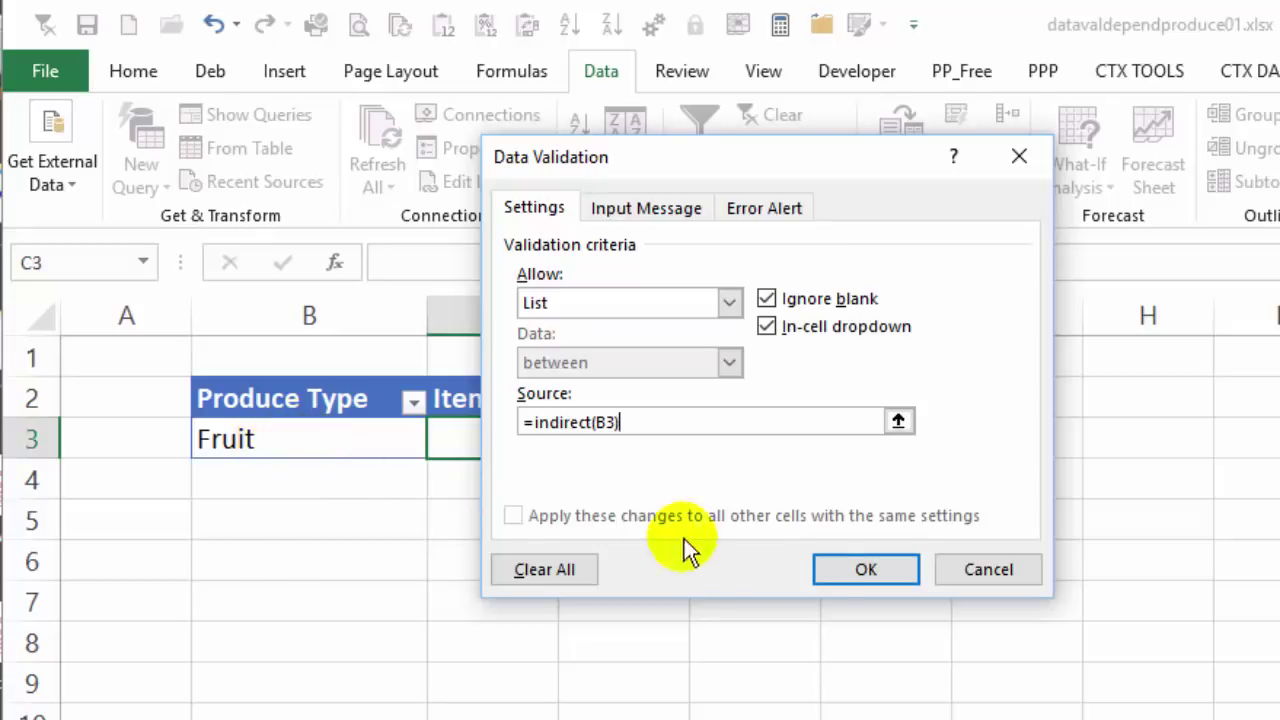
click(841, 572)
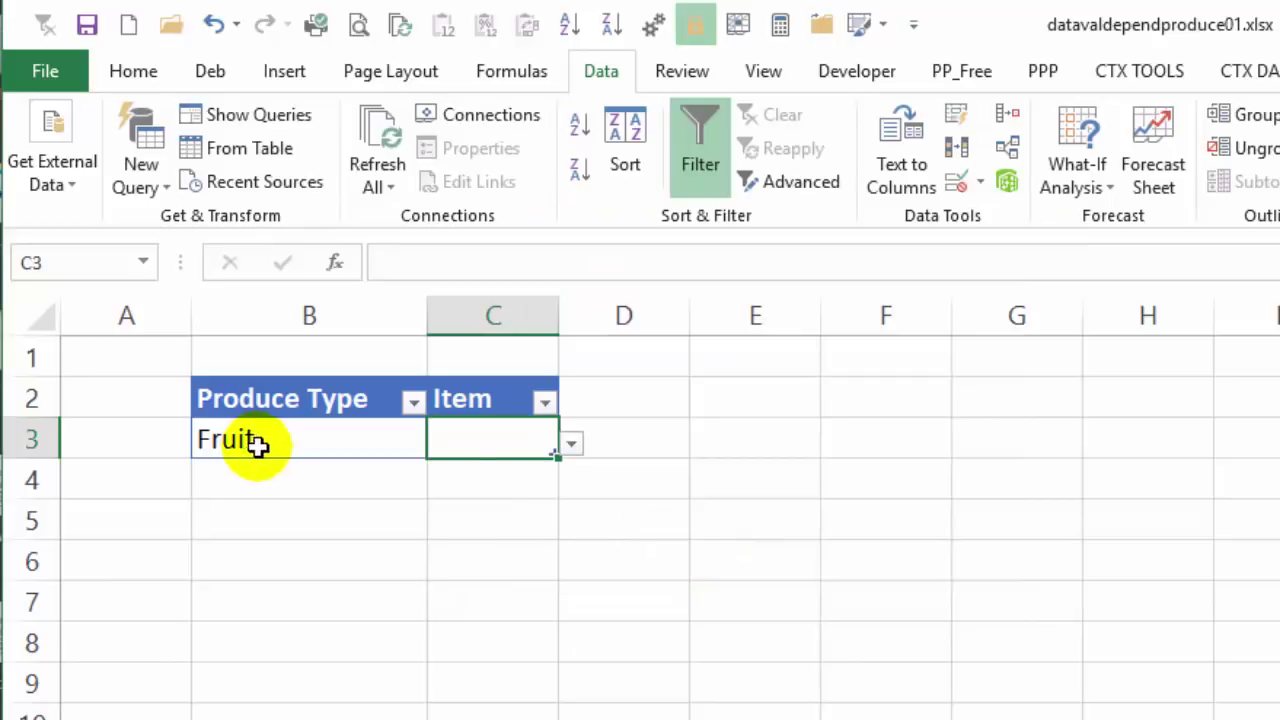
click(574, 441)
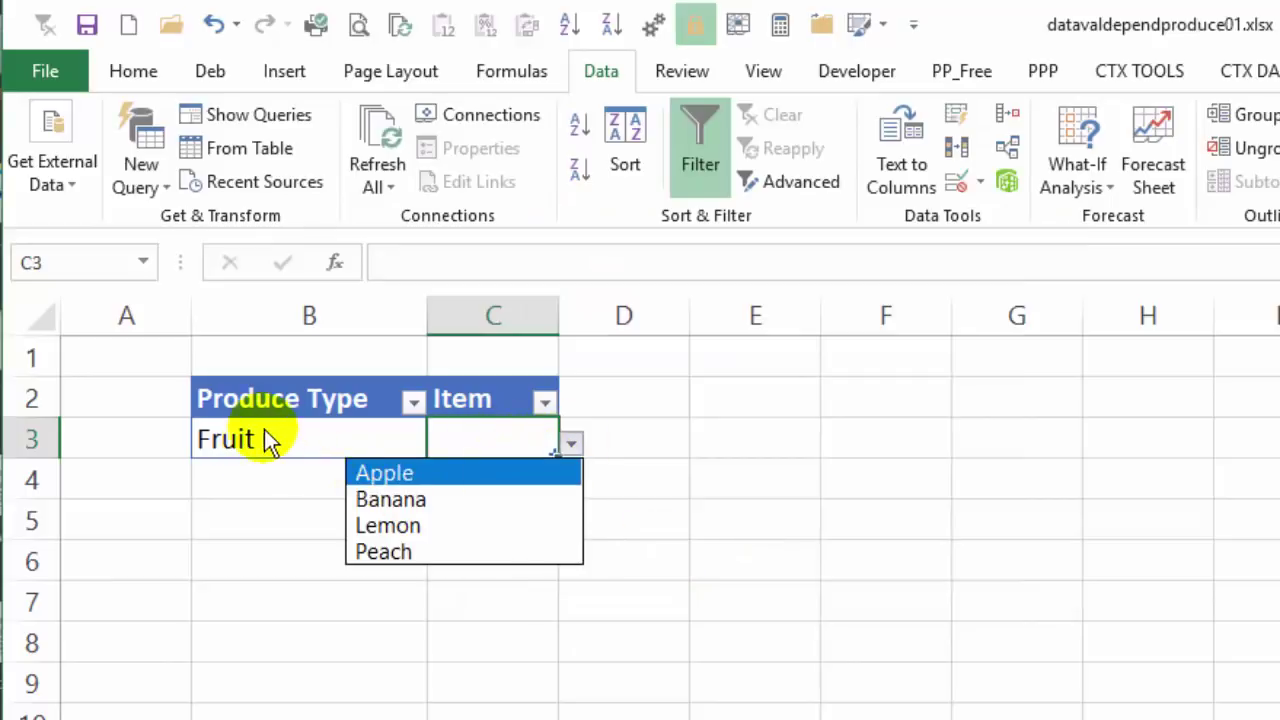
click(432, 528)
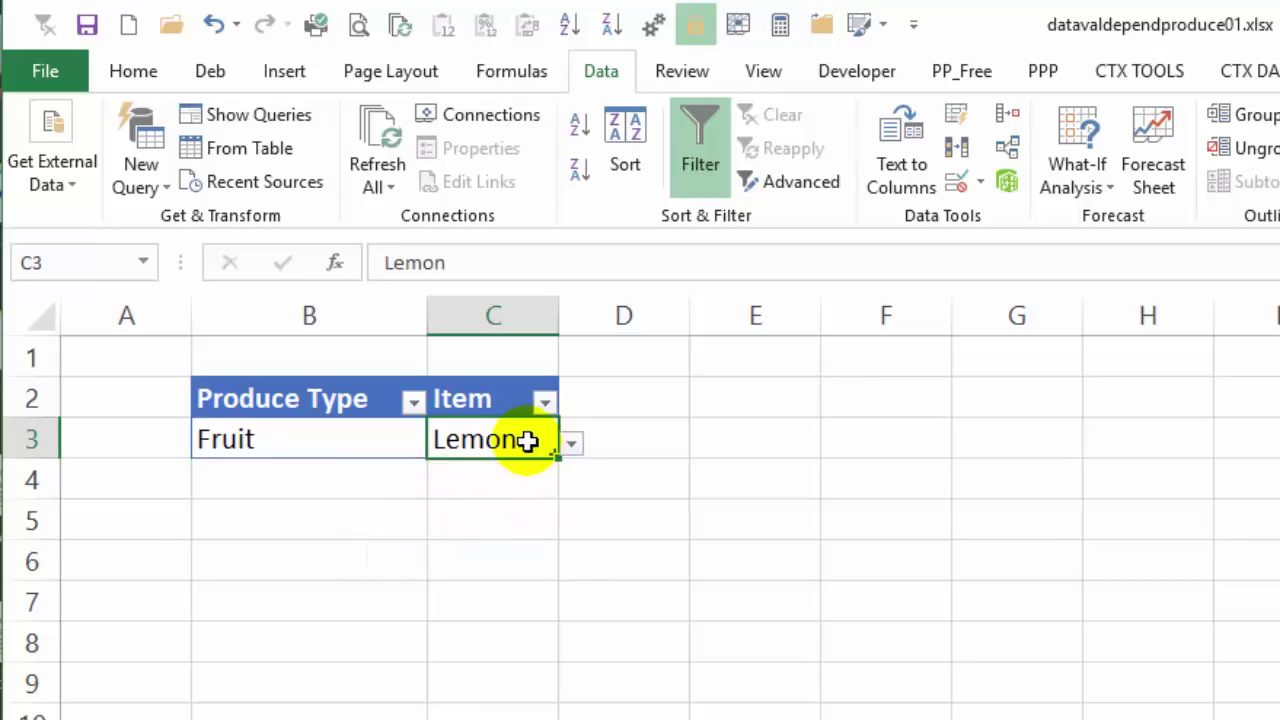
Step: Enter Fruit as the produce type in B4 and check the items offered in C4
click(290, 476)
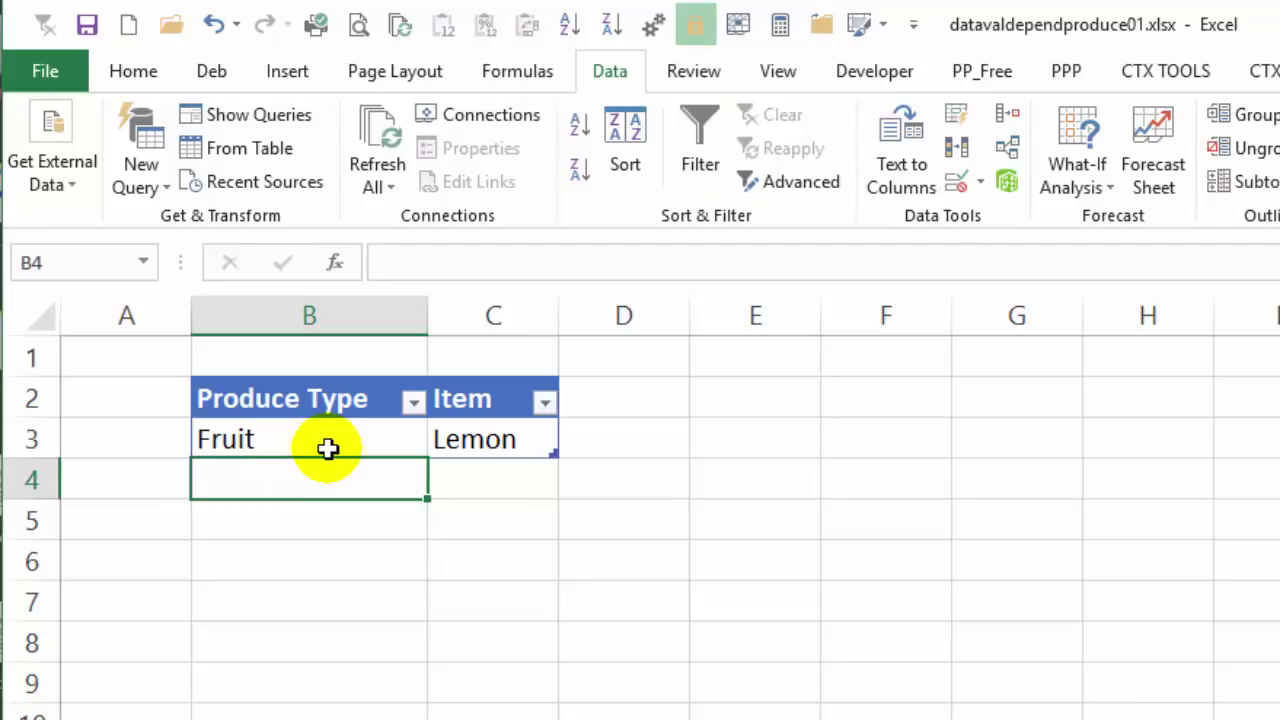
text(fruit)
key(Tab)
click(571, 487)
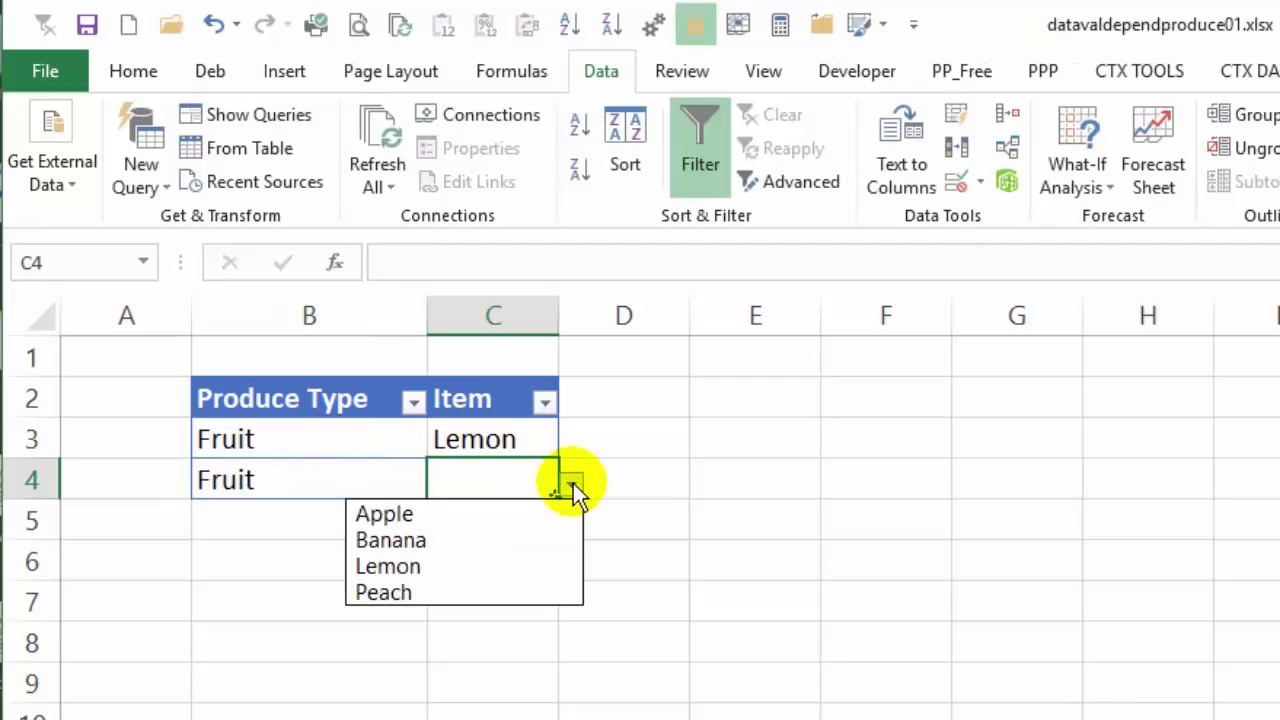
click(571, 487)
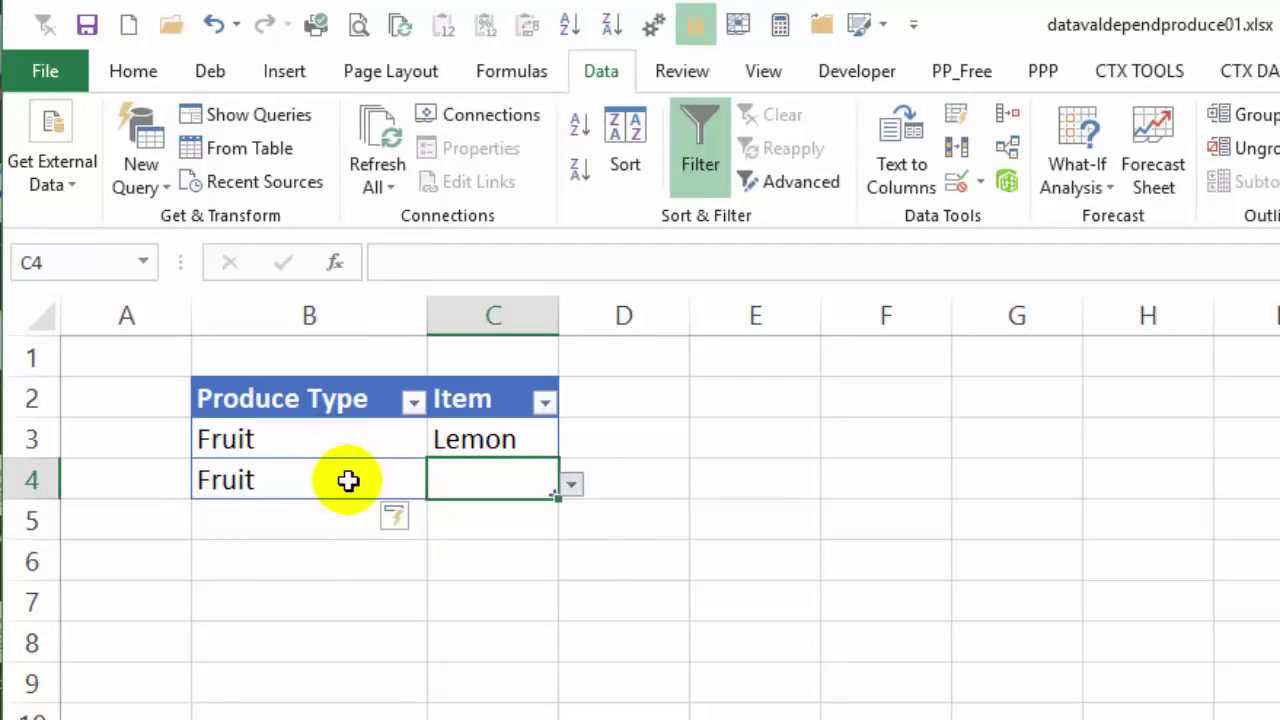
Step: Change the produce type in B4 to vegetable and select the Item cell in that row
click(258, 479)
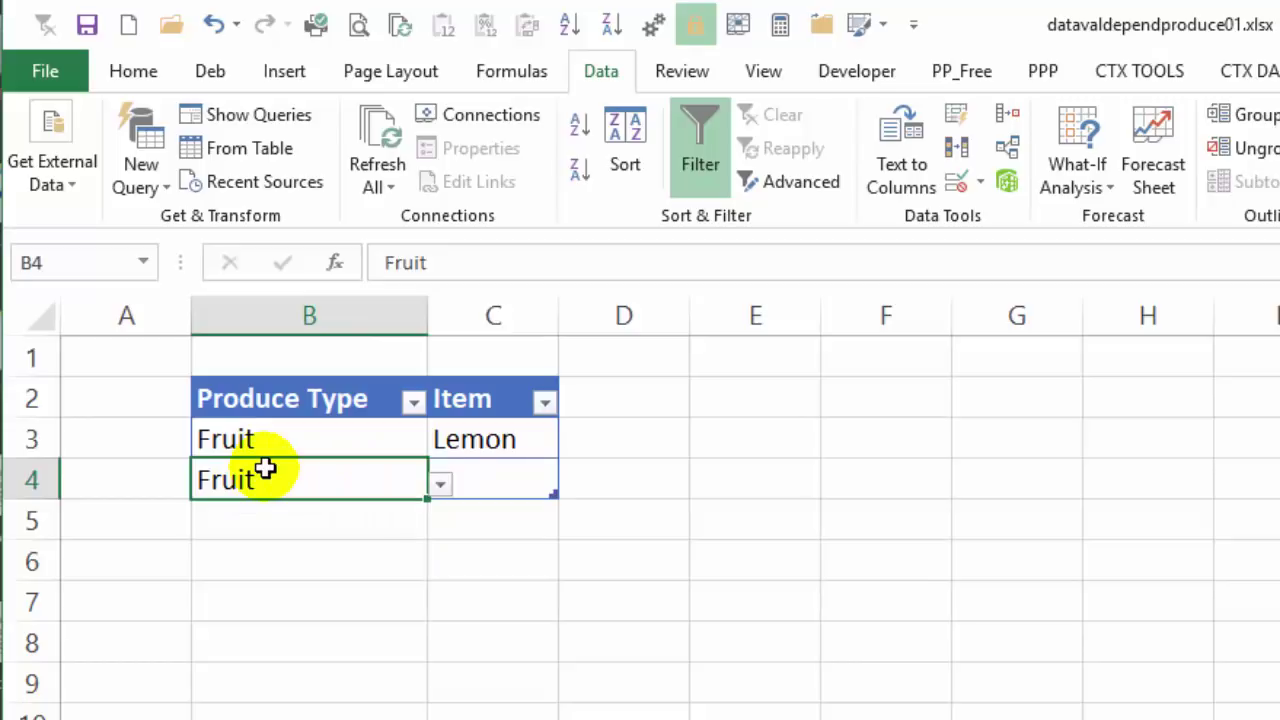
text(vegetable)
key(Return)
click(475, 466)
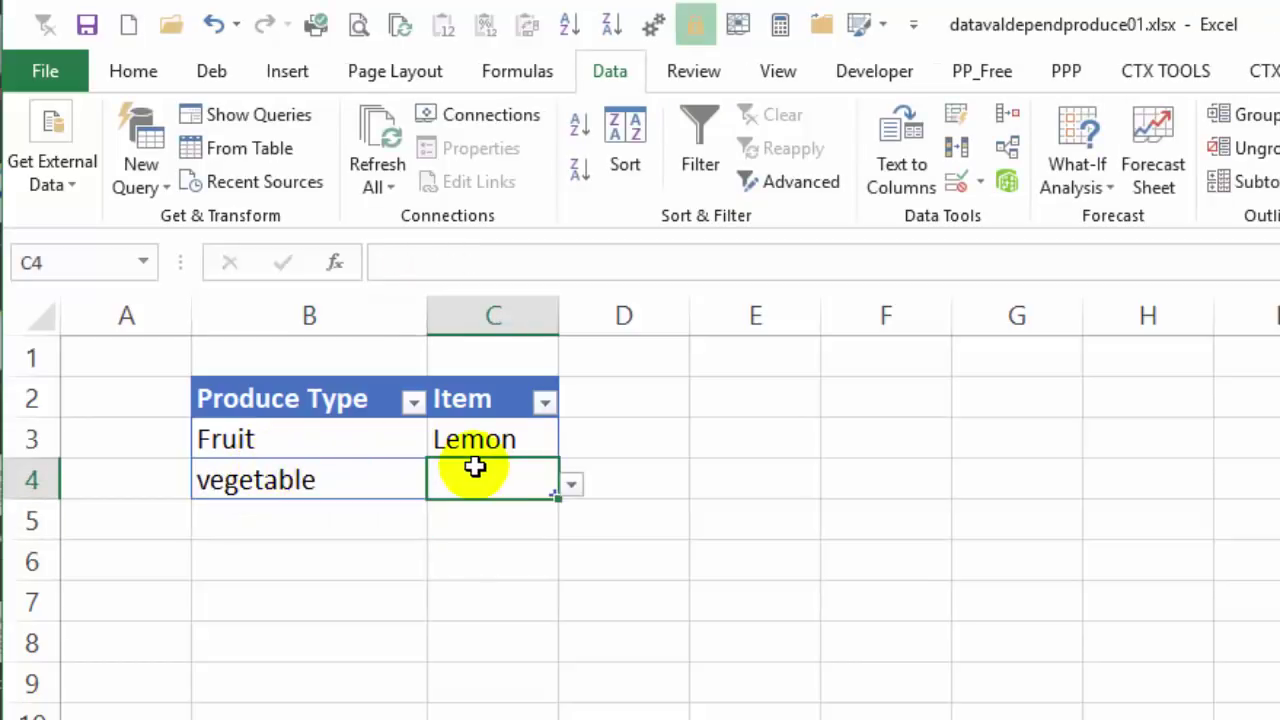
Step: Choose Green Beans from the item drop-down in C4, autofit column C to its contents, and select the produce type cell B4
click(575, 486)
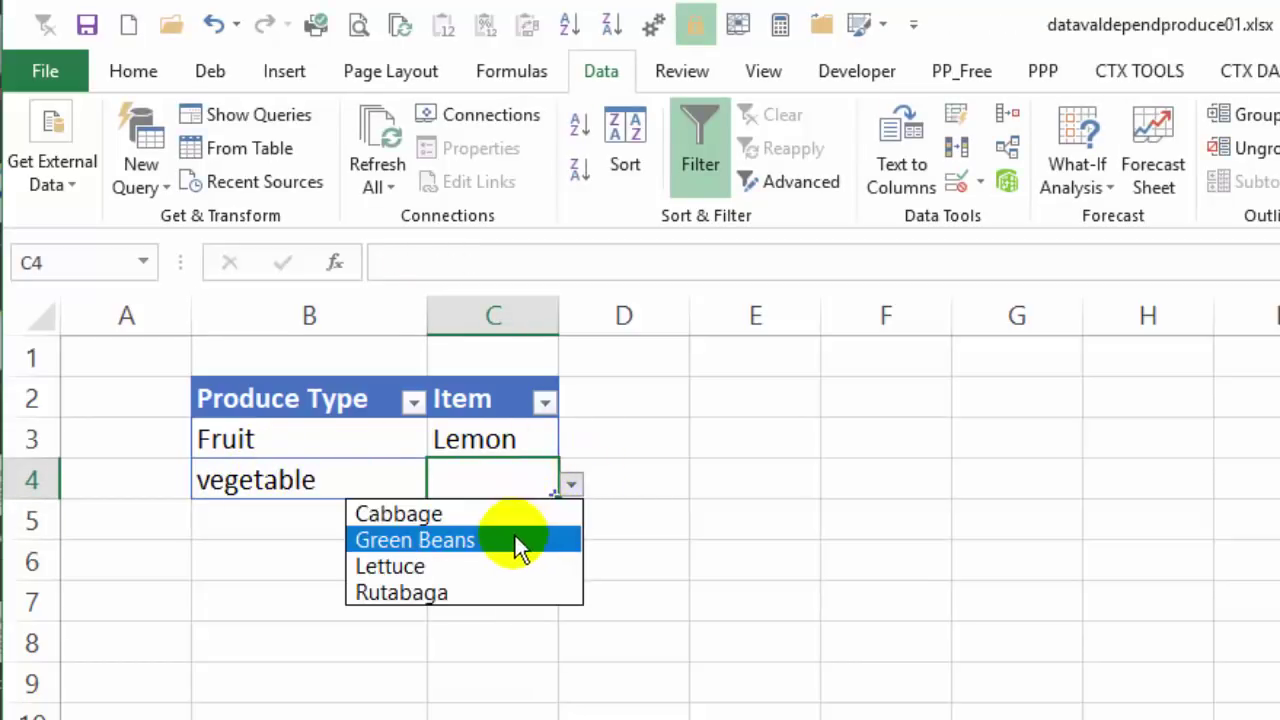
click(533, 470)
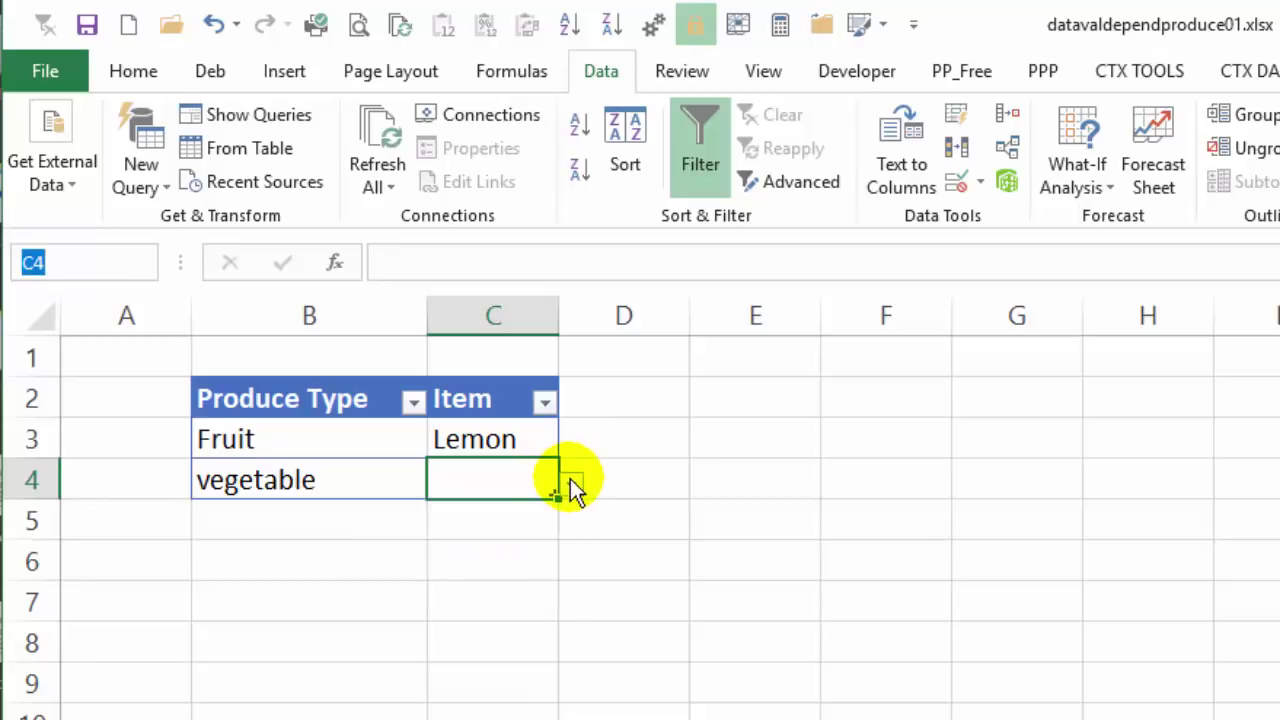
click(572, 488)
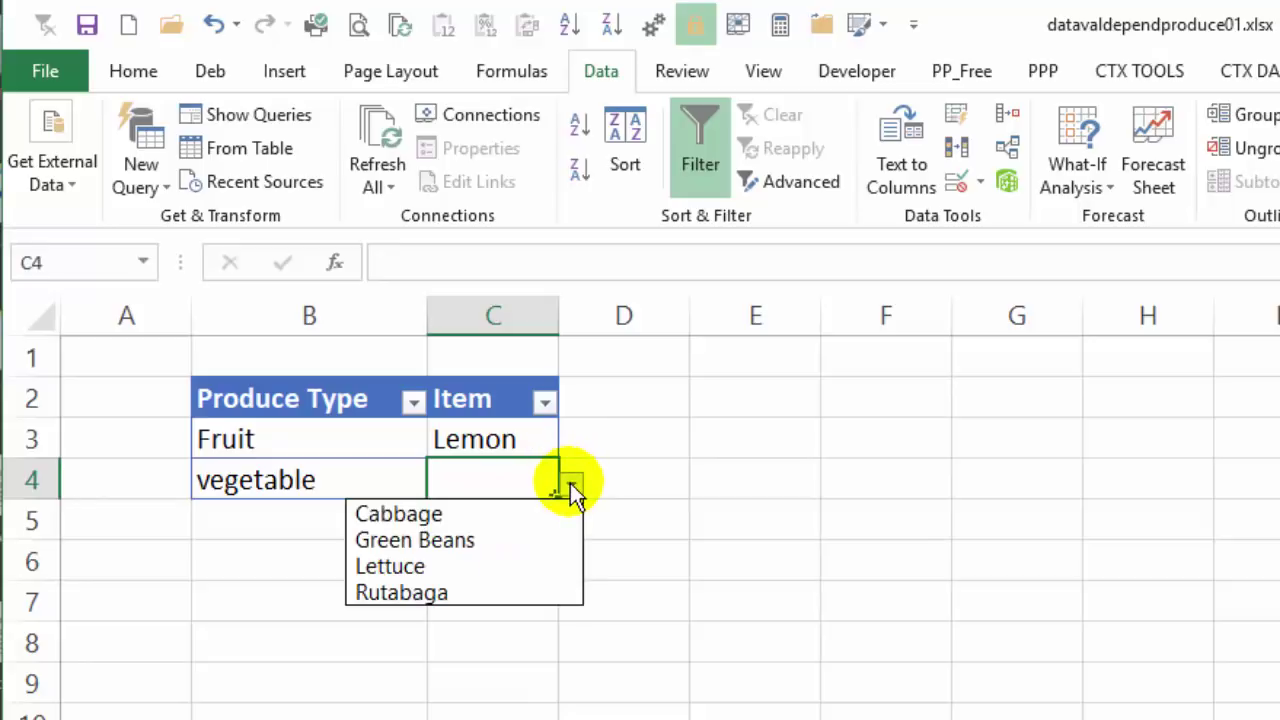
click(482, 540)
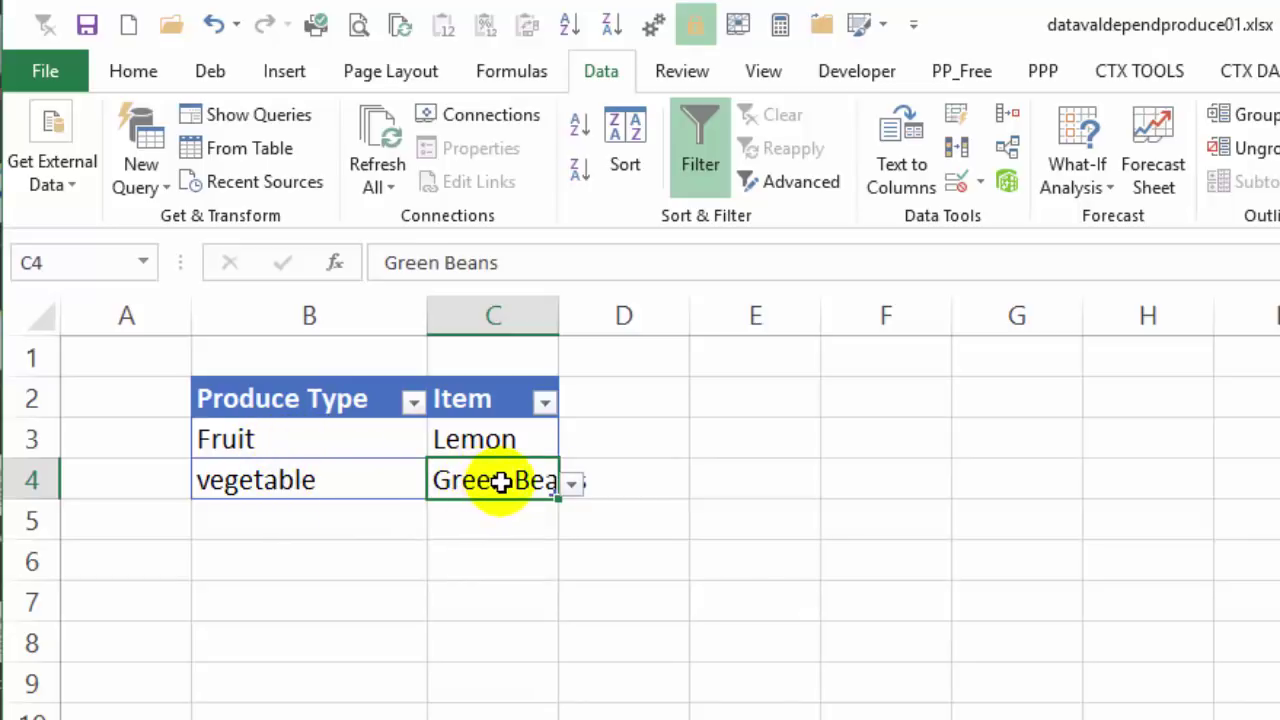
double_click(557, 315)
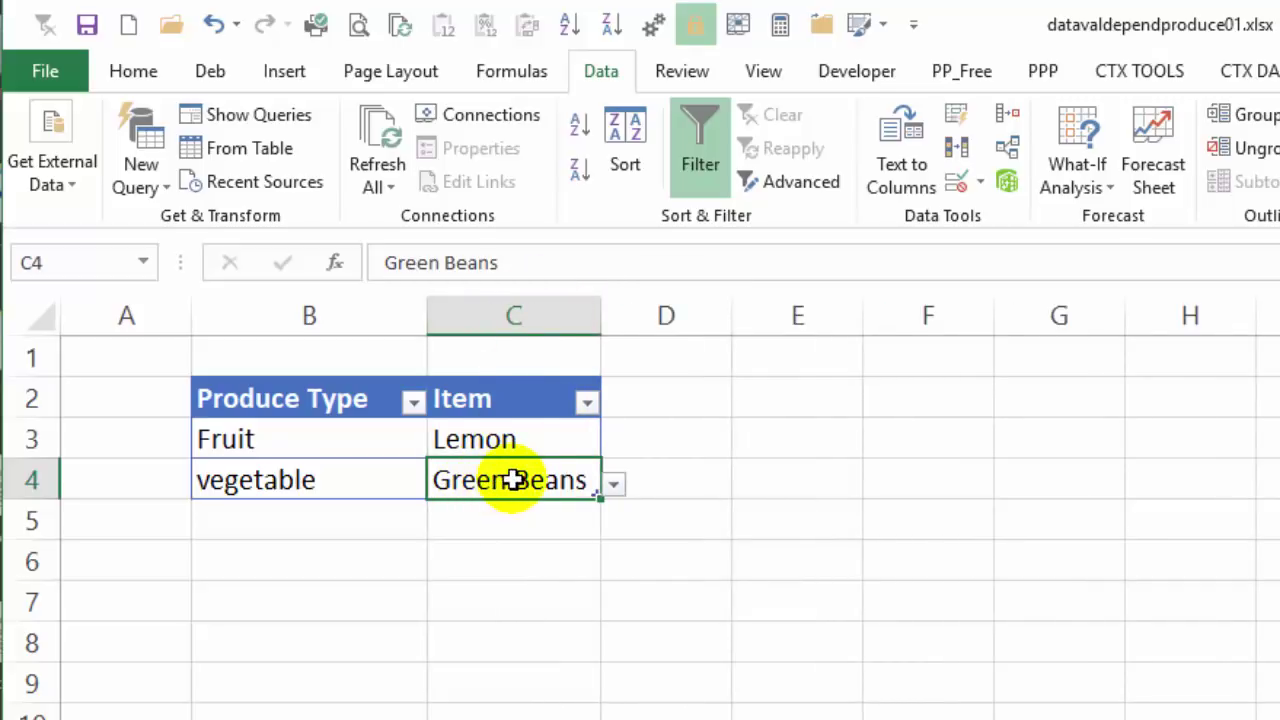
click(305, 479)
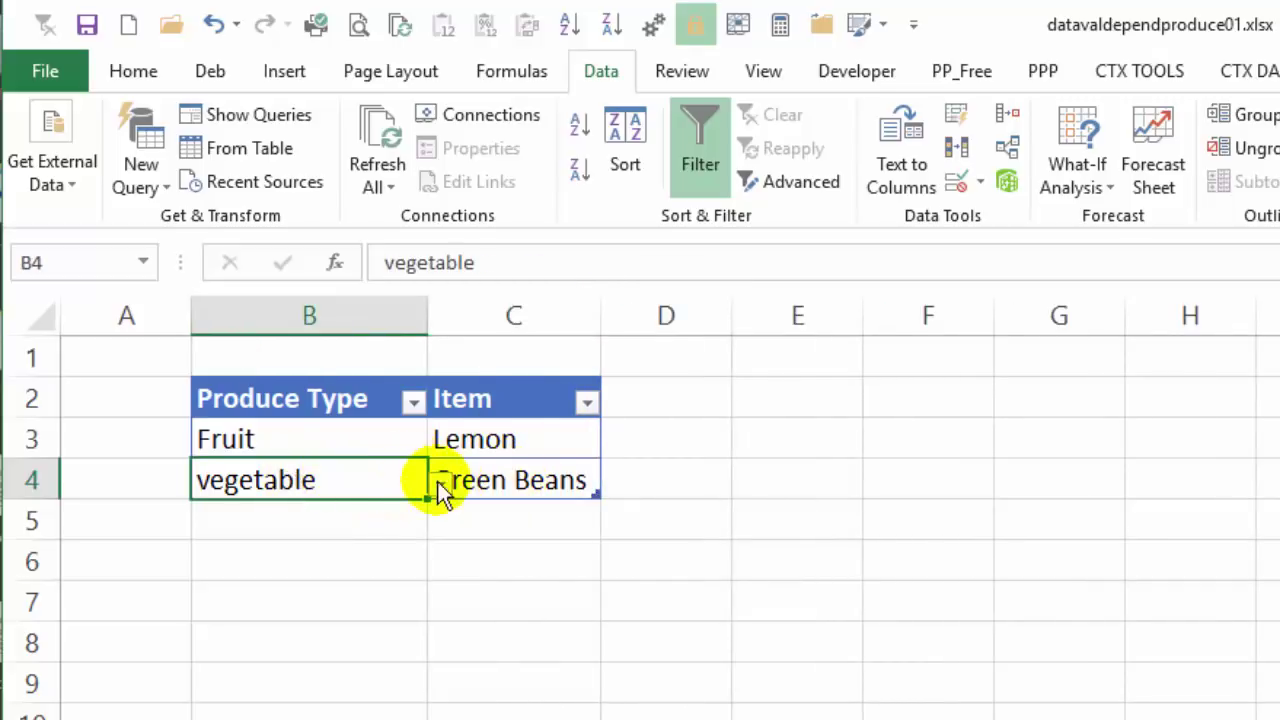